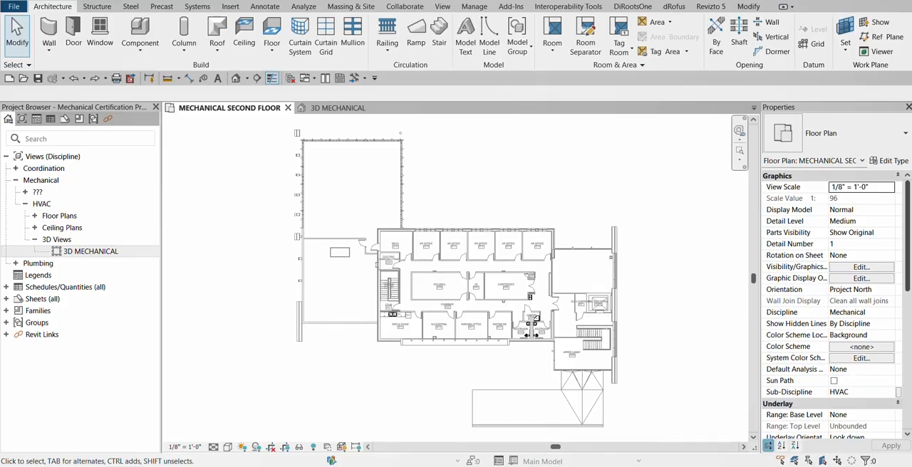
Place an Air Handling Unit - Split System - Vertical 05, rotated a quarter turn, in the upper-right area of room MECH 2019
scroll(431, 260, "up", 4)
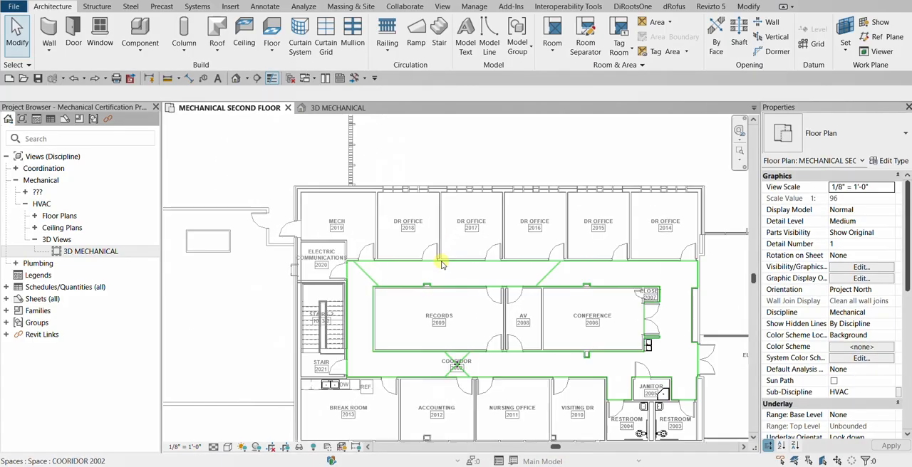
scroll(363, 222, "up", 5)
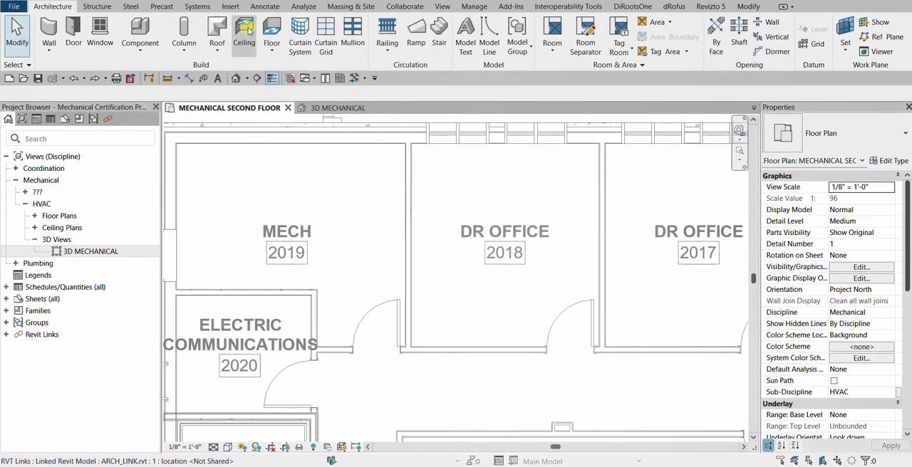
left_click(197, 7)
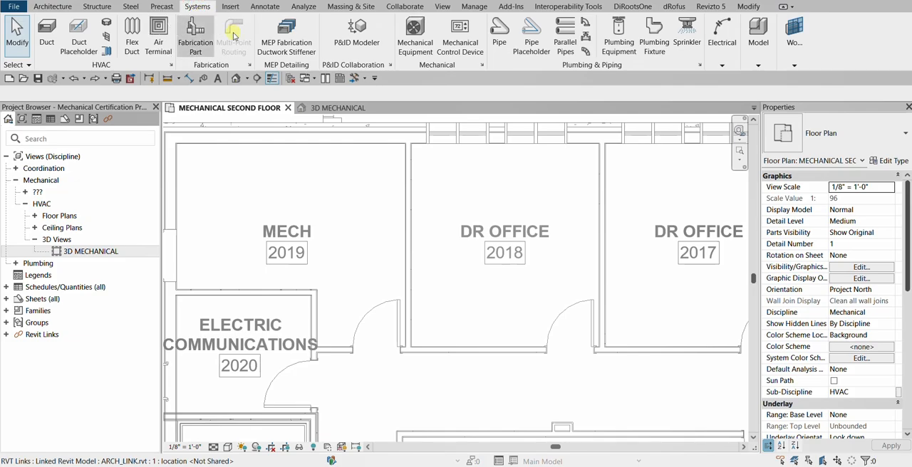
left_click(415, 35)
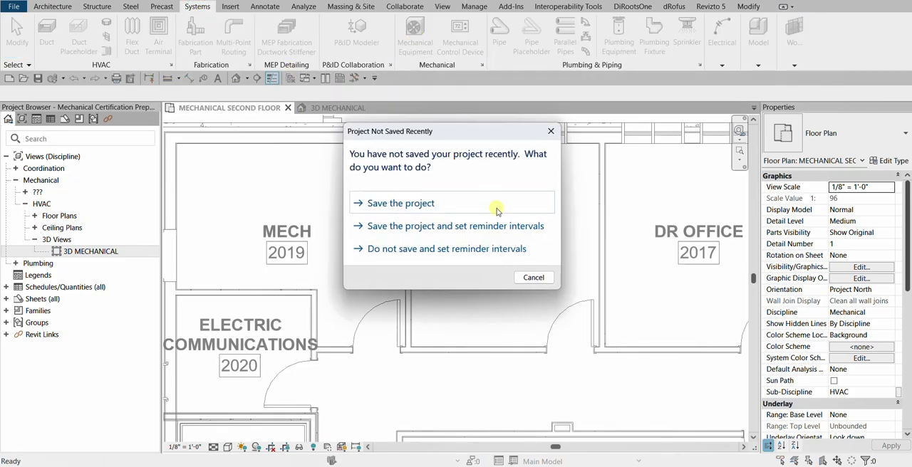
left_click(533, 277)
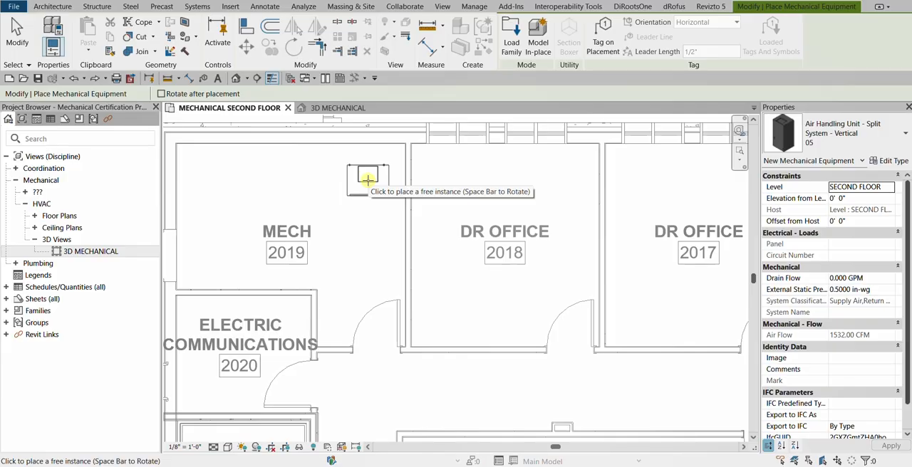
key("space")
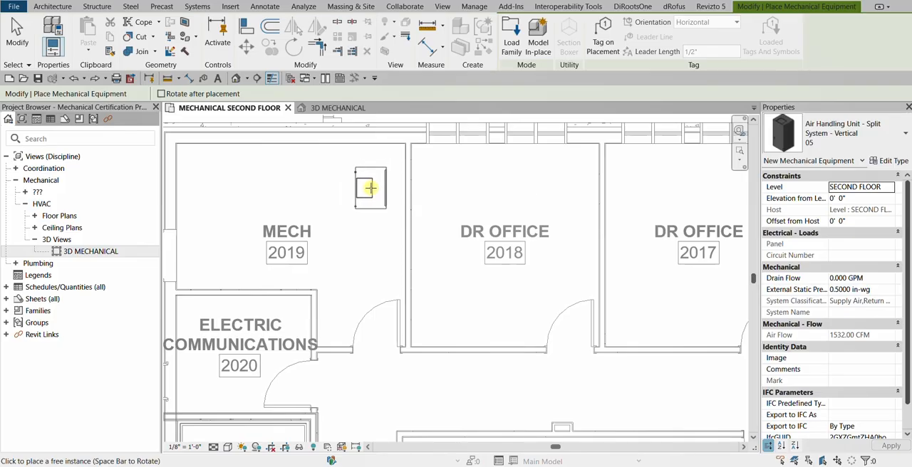
left_click(372, 183)
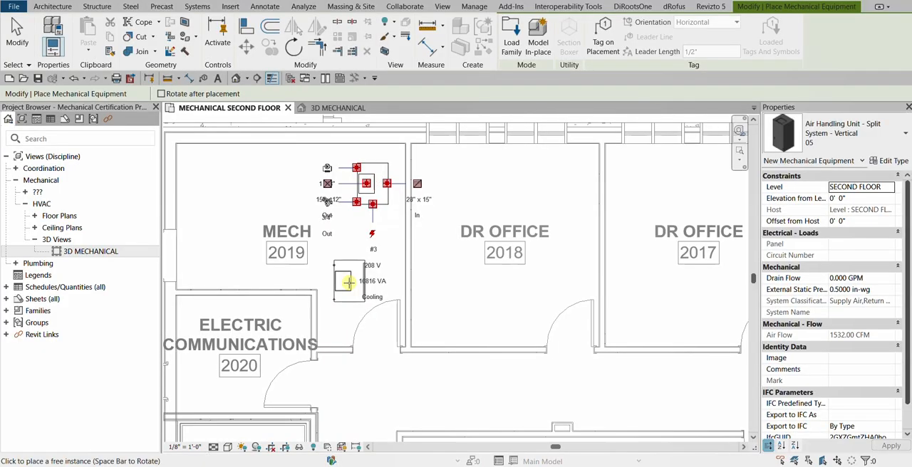
scroll(399, 178, "up", 2)
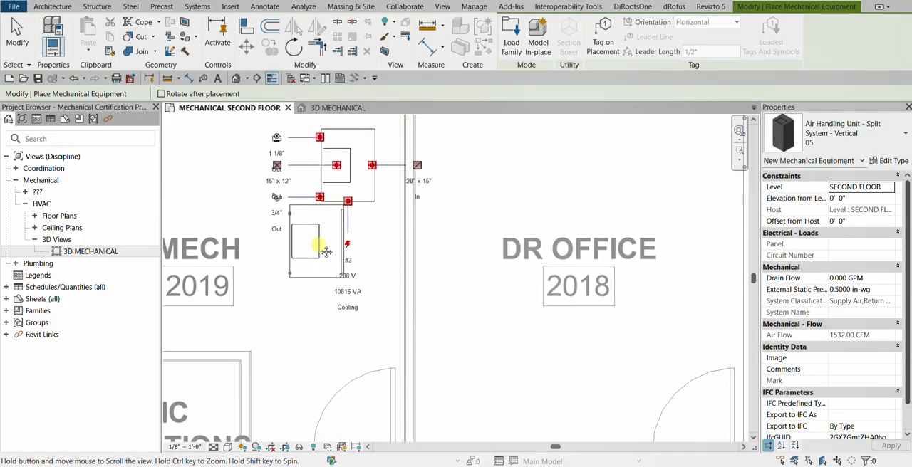
middle_click_drag(325, 251, 362, 273)
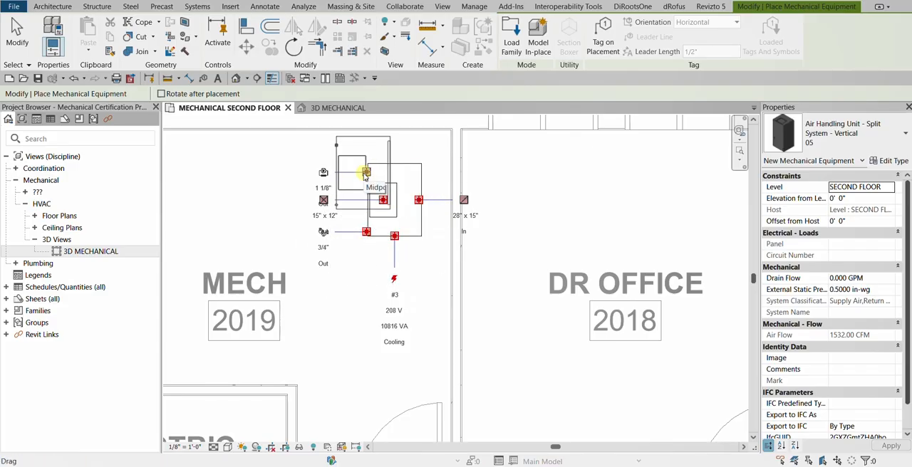
left_click(17, 32)
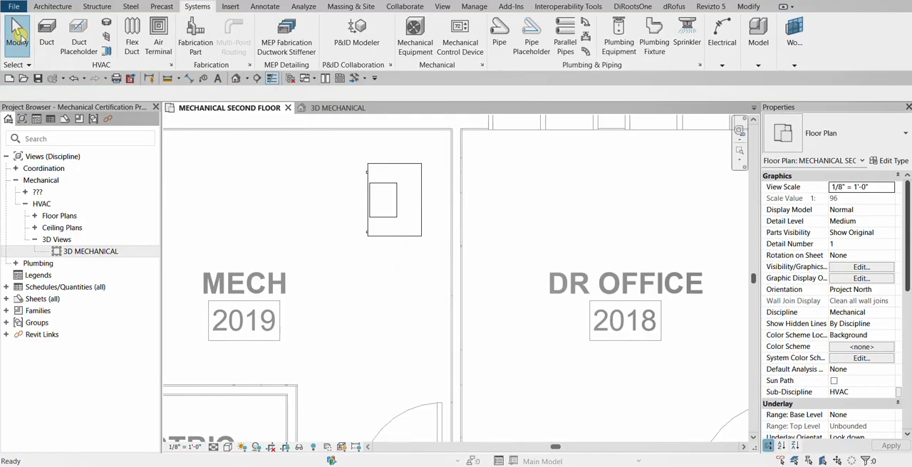
Place a 24 x 24 Face 12 x 12 Connection supply diffuser at 8' 0" elevation near the centre of DR OFFICE 2018
scroll(317, 261, "down", 3)
scroll(473, 281, "down", 2)
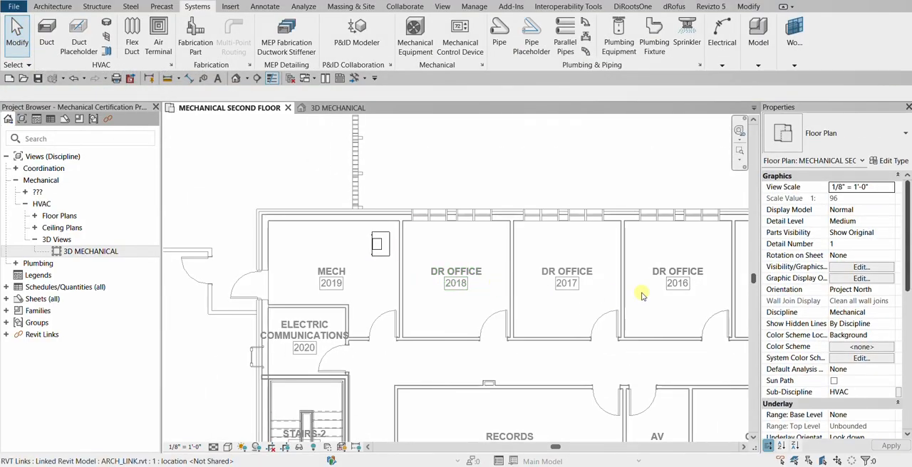
middle_click_drag(584, 295, 380, 274)
scroll(380, 274, "down", 1)
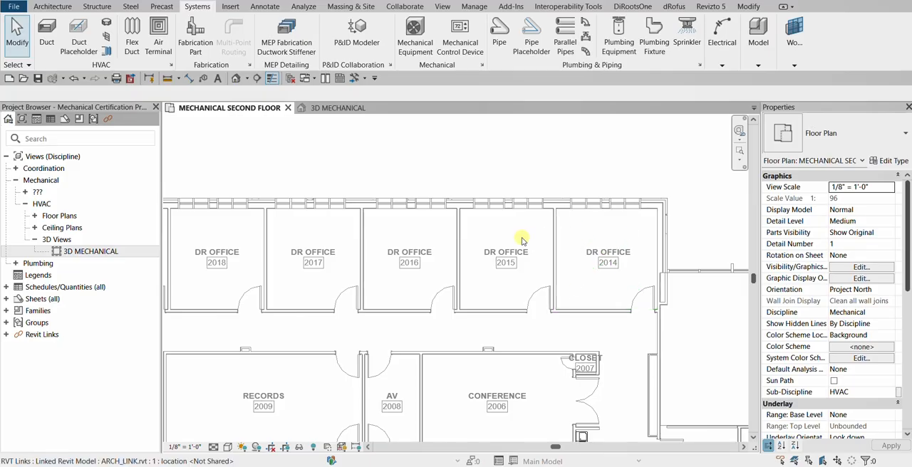
middle_click_drag(256, 230, 320, 227)
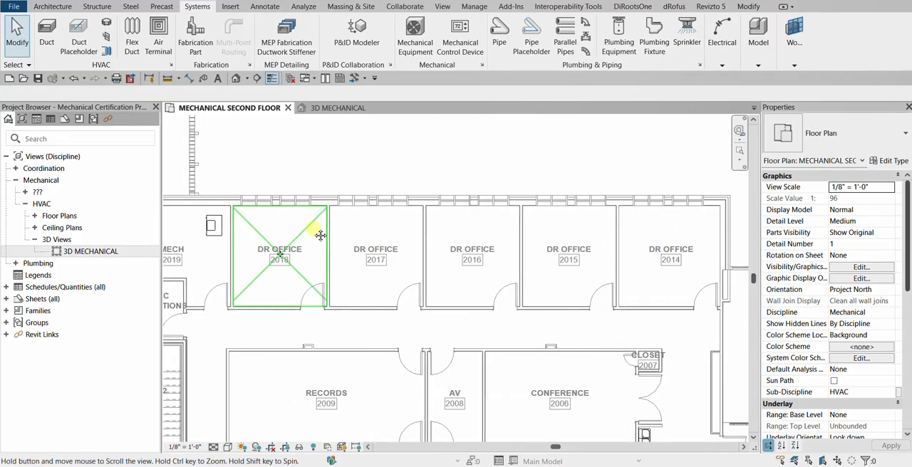
left_click(163, 34)
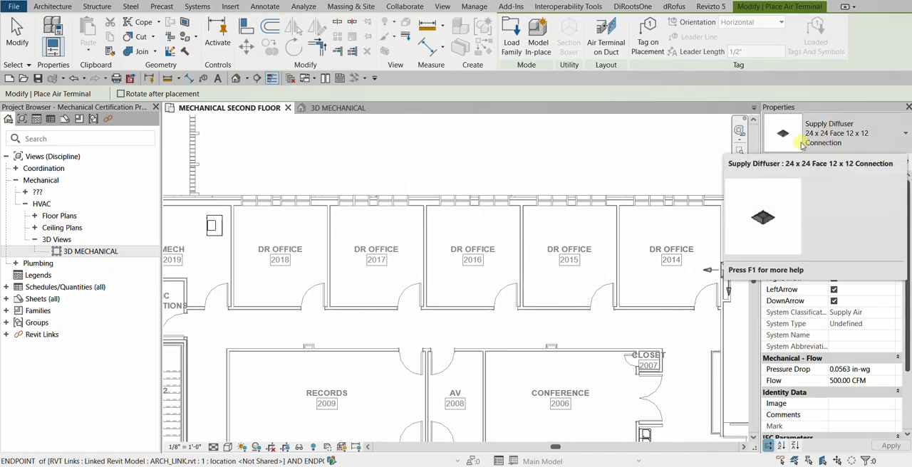
scroll(546, 261, "up", 4)
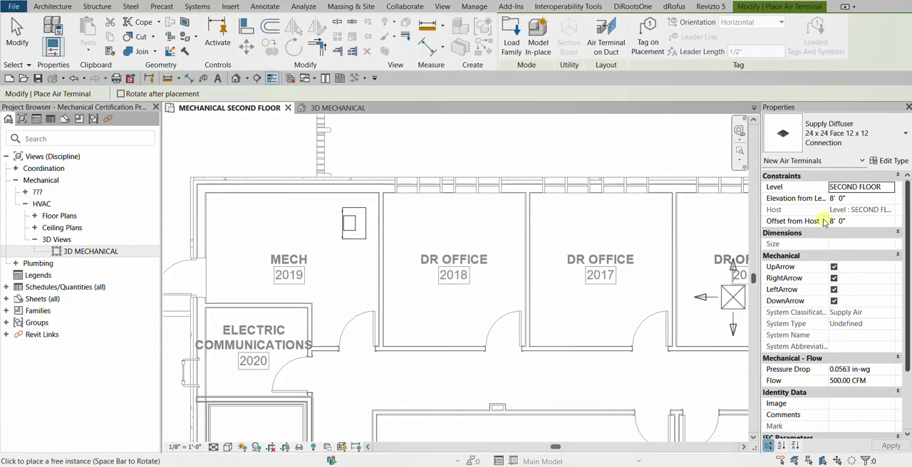
key("ctrl")
key("ctrl")
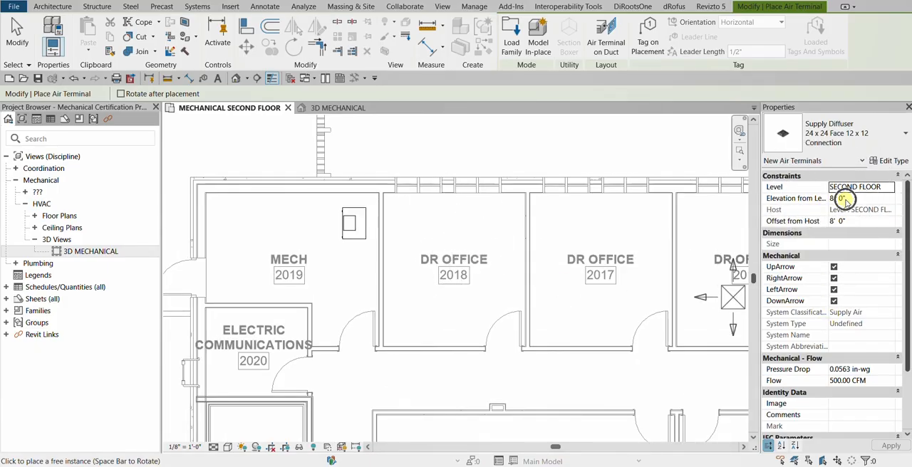
key("ctrl")
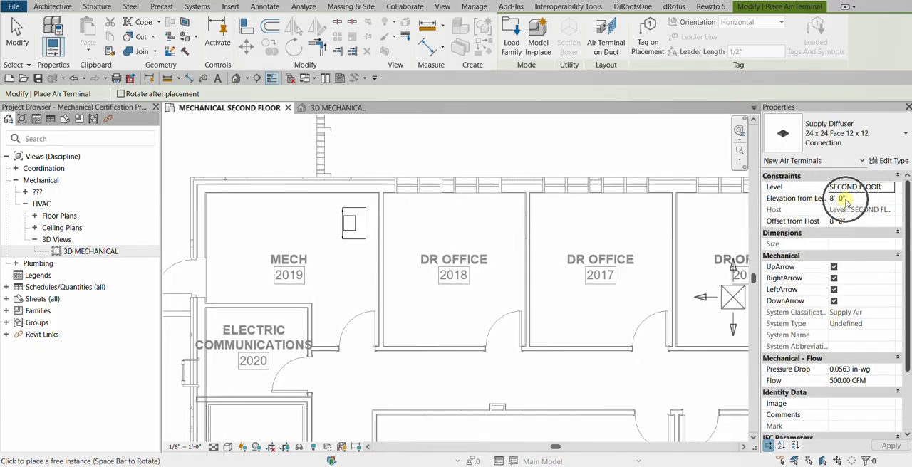
left_click(450, 248)
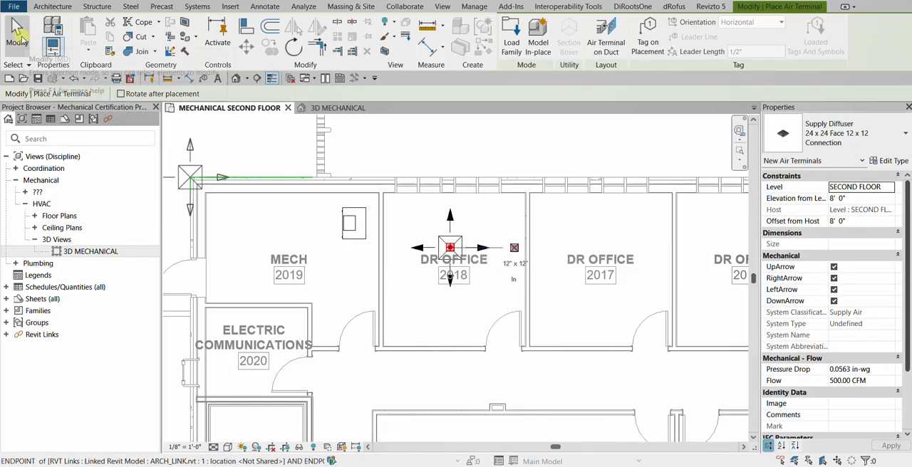
left_click(17, 32)
Copy the DR OFFICE 2018 supply diffuser into DR OFFICE 2017, using the rooms' matching lower-left inside corners as start and end points
scroll(498, 359, "up", 3)
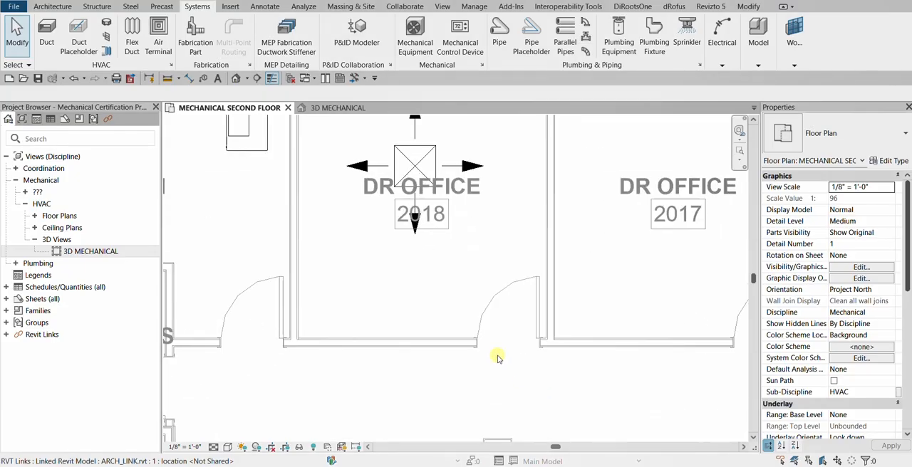
left_click(427, 158)
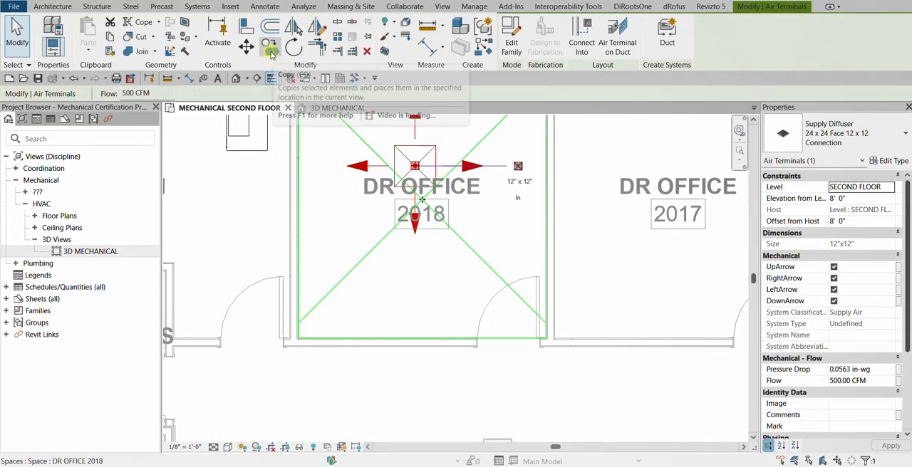
left_click(270, 49)
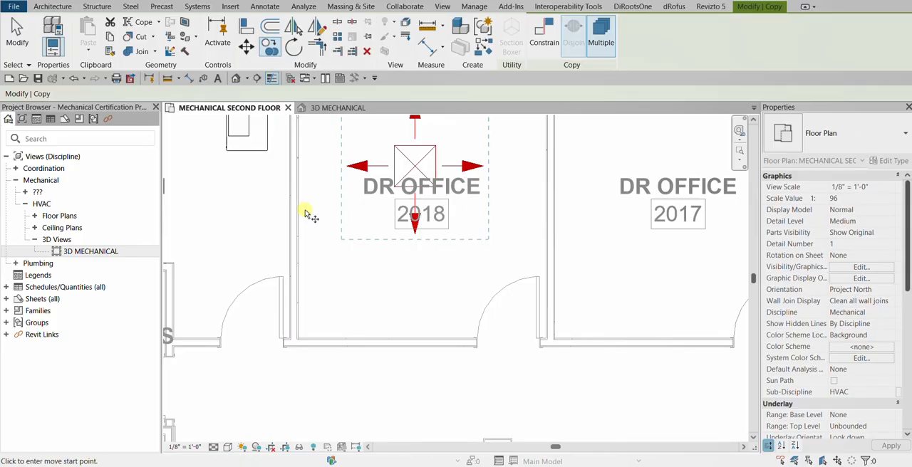
scroll(299, 348, "up", 5)
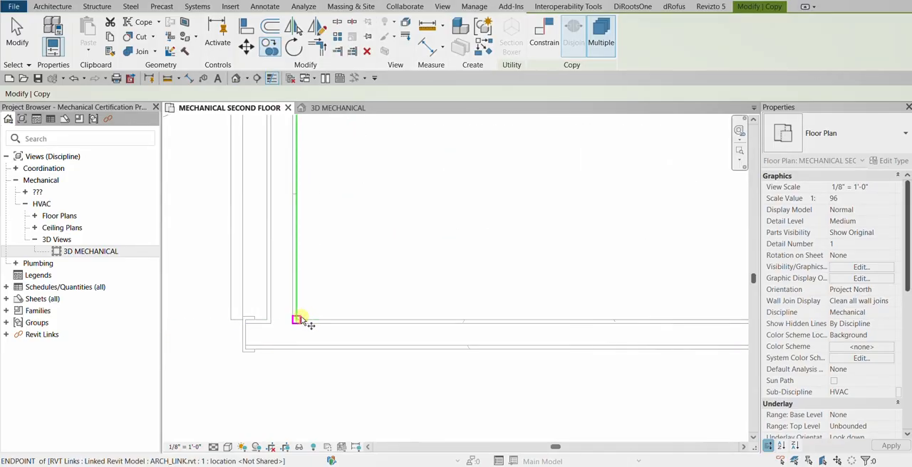
left_click(301, 318)
scroll(335, 312, "down", 4)
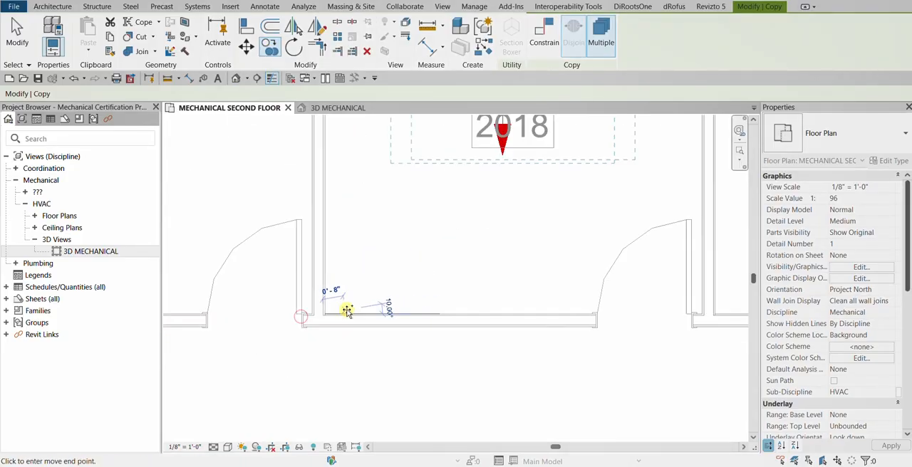
scroll(589, 310, "up", 4)
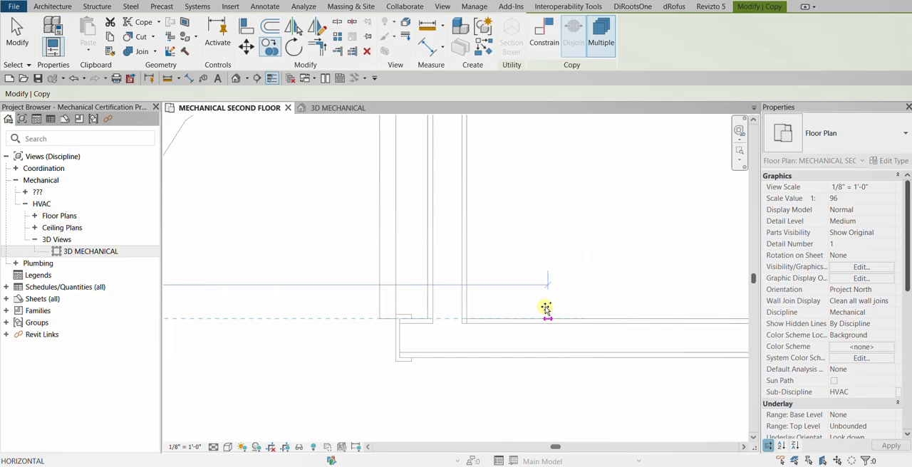
left_click(467, 318)
Place another copy of the supply diffuser in DR OFFICE 2016, aligned to that room's lower-left inside corner
scroll(493, 317, "down", 3)
scroll(493, 317, "down", 4)
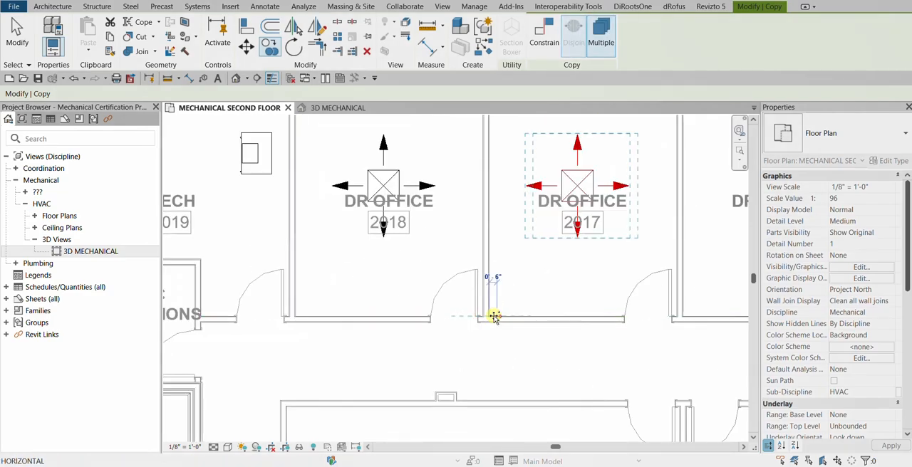
middle_click_drag(620, 315, 367, 272)
scroll(366, 270, "up", 2)
scroll(382, 276, "up", 3)
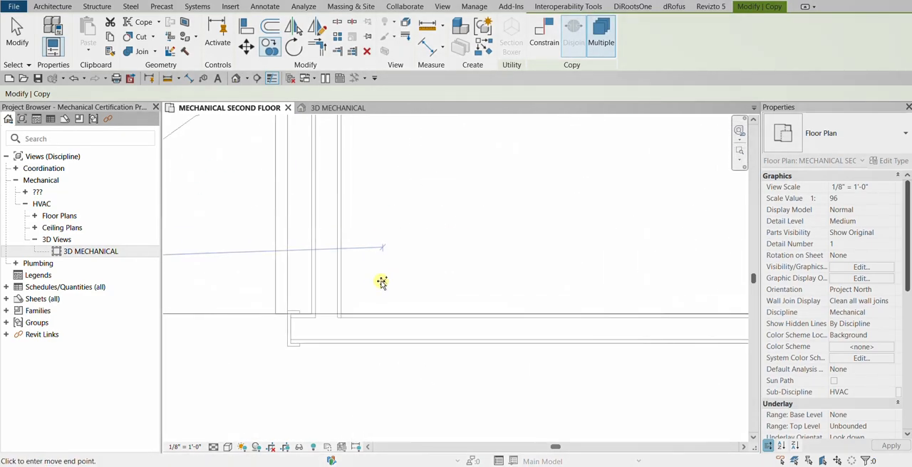
left_click(342, 314)
Add a supply diffuser copy in DR OFFICE 2015, using its lower-left inside corner as the end point
scroll(377, 305, "down", 1)
scroll(397, 299, "down", 3)
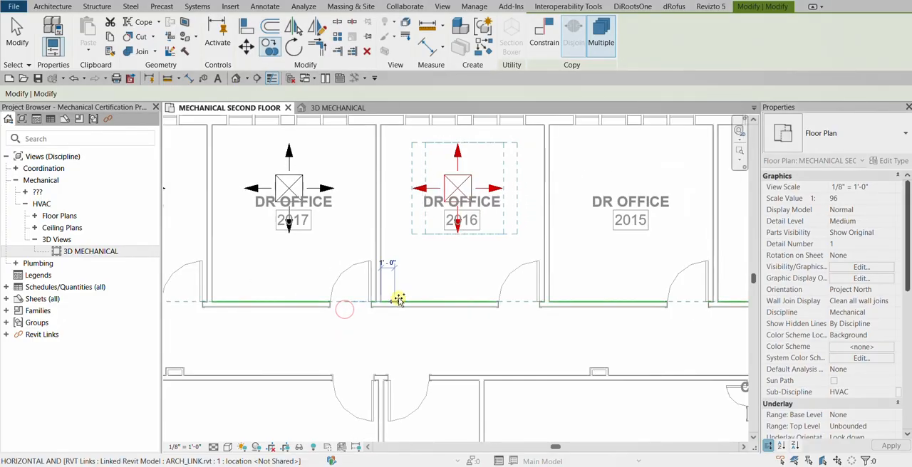
middle_click_drag(562, 299, 375, 287)
scroll(314, 292, "up", 4)
scroll(314, 292, "up", 1)
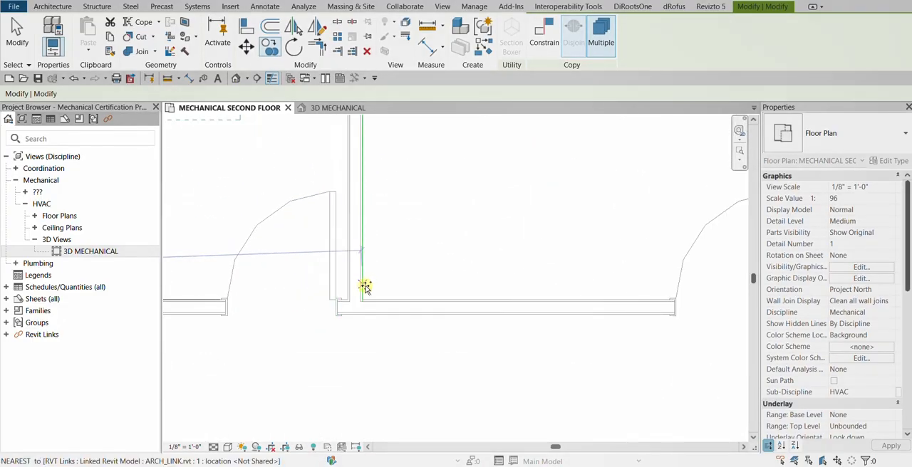
left_click(364, 298)
Place the last supply diffuser copy in DR OFFICE 2014 at its lower-left inside corner and finish copying
scroll(400, 302, "down", 5)
scroll(455, 310, "down", 1)
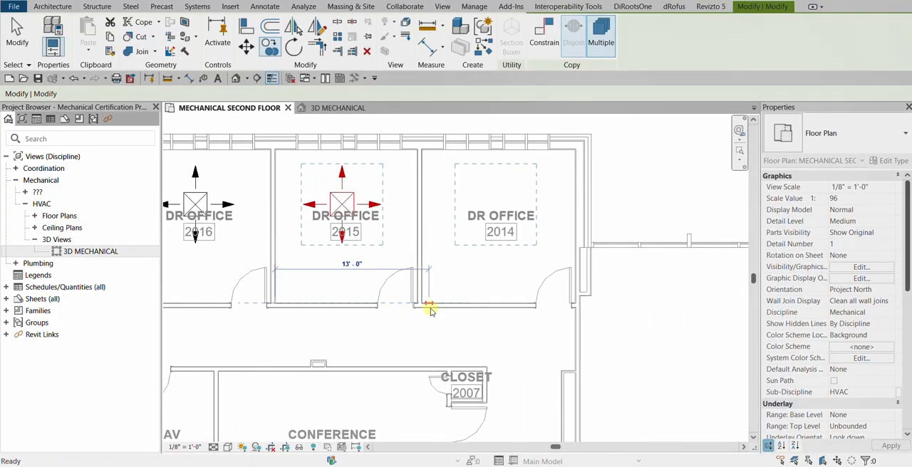
scroll(399, 309, "up", 5)
left_click(313, 298)
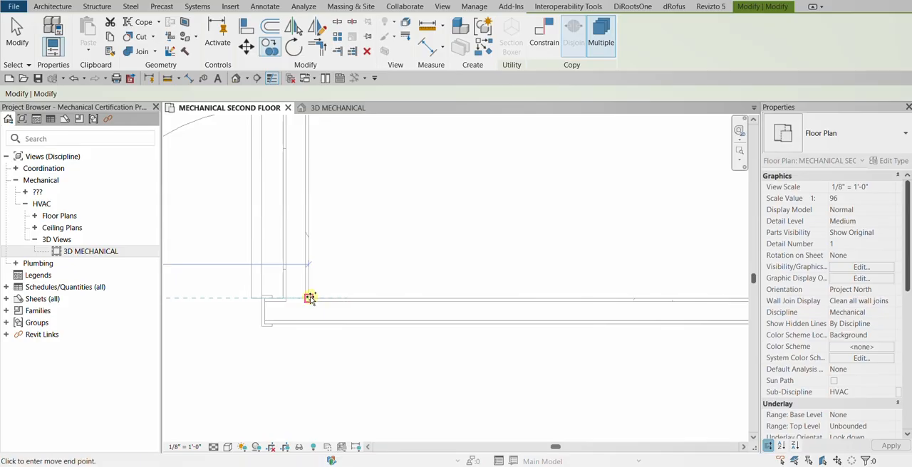
scroll(431, 279, "down", 5)
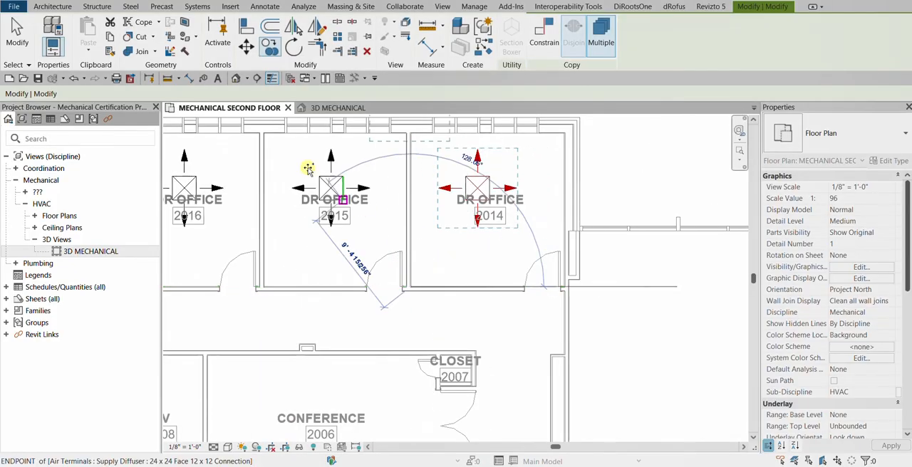
left_click(17, 34)
Open the System Browser alongside the second floor mechanical plan
scroll(395, 286, "down", 3)
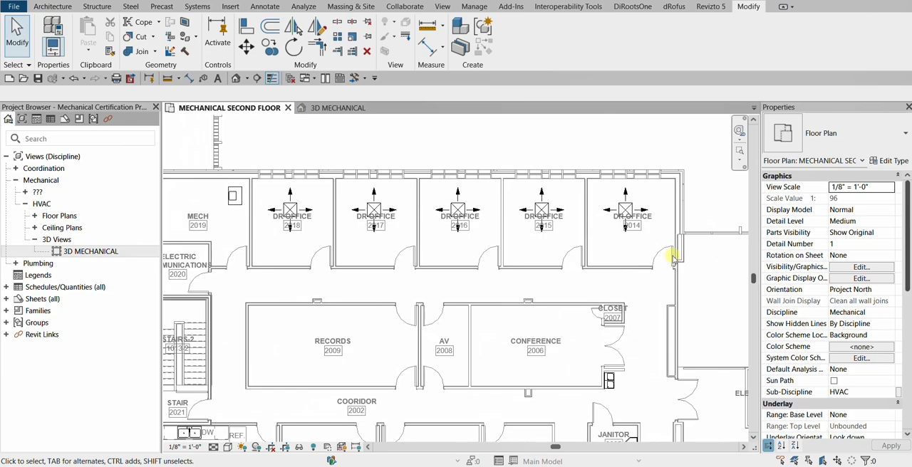
left_click(441, 136)
right_click(425, 144)
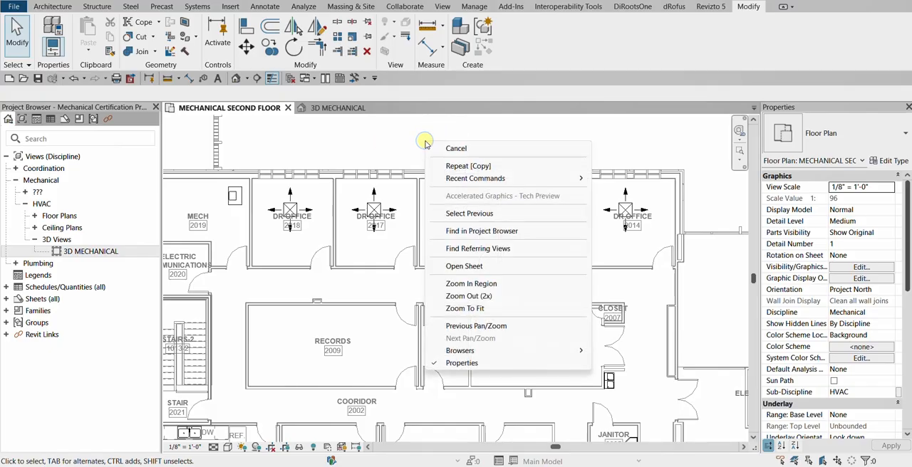
mouse_move(481, 354)
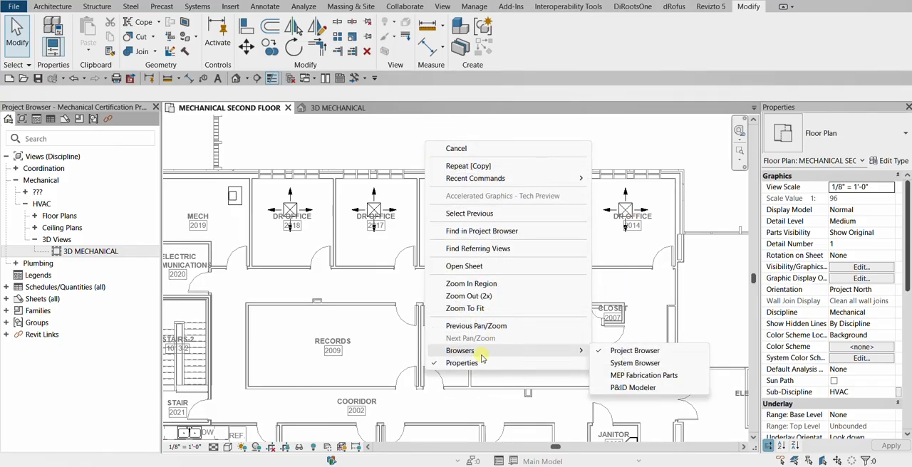
left_click(627, 363)
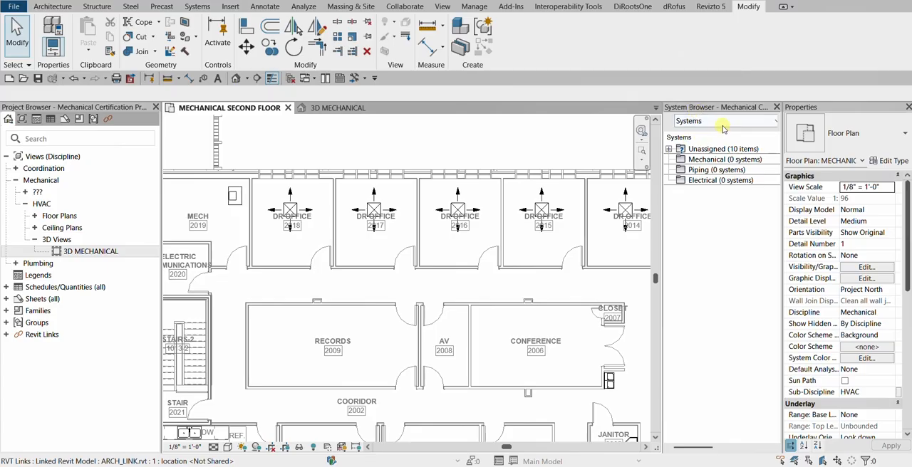
Keep the System Browser on the Systems view and dock the Properties palette as a tab together with the Project Browser
left_click(763, 125)
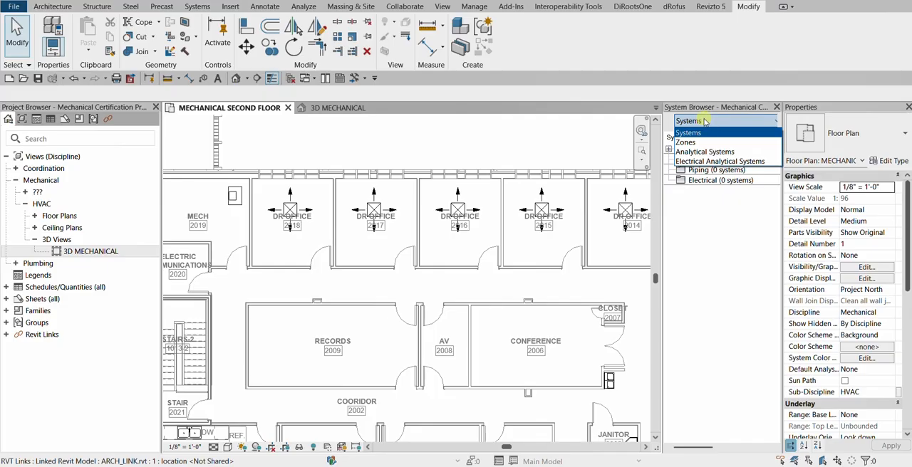
left_click(689, 134)
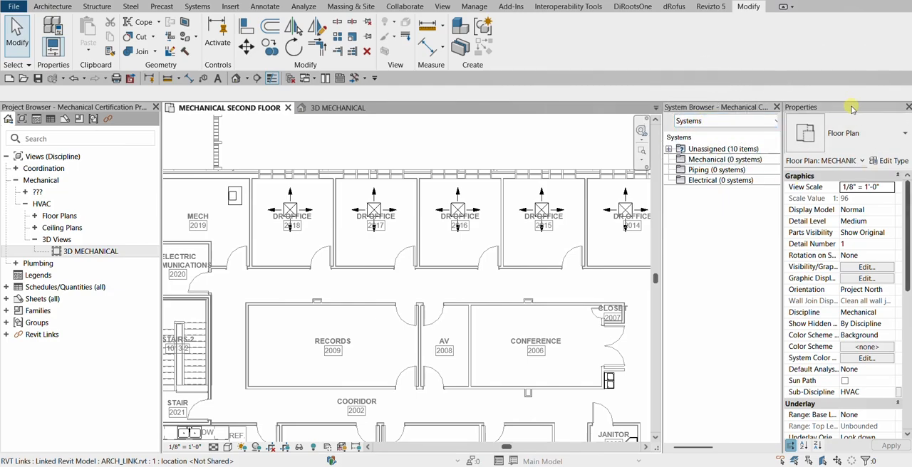
left_click_drag(858, 113, 80, 113)
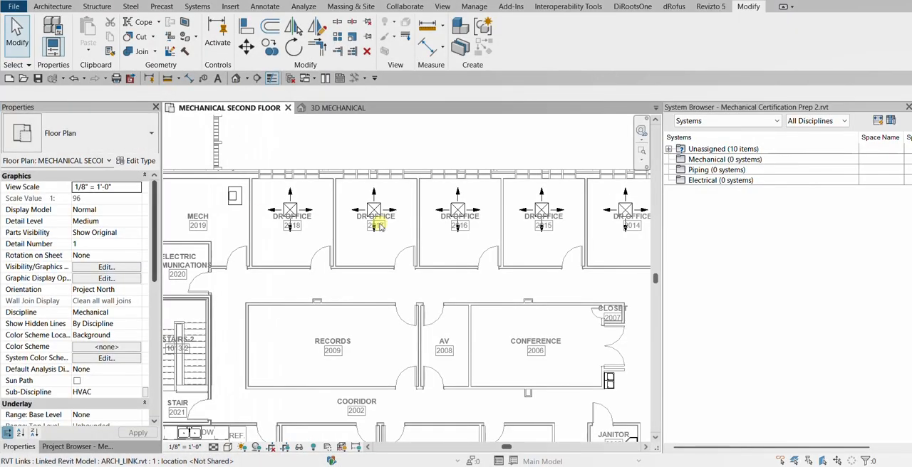
left_click(75, 447)
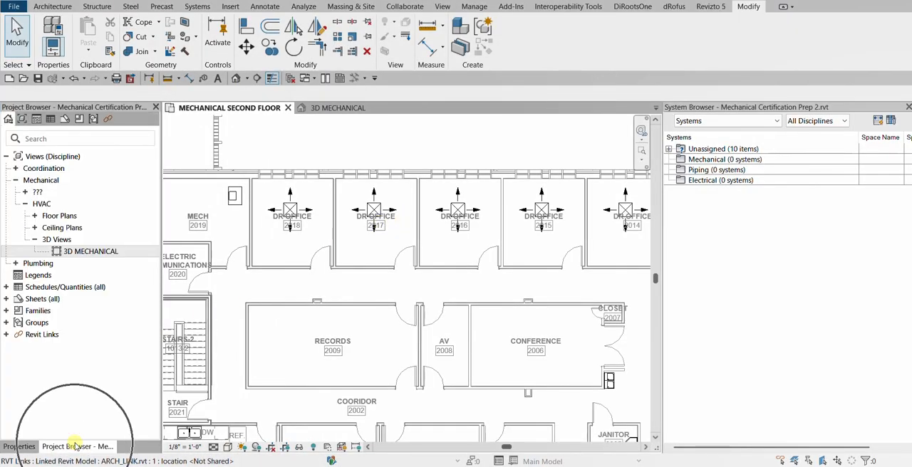
left_click(18, 446)
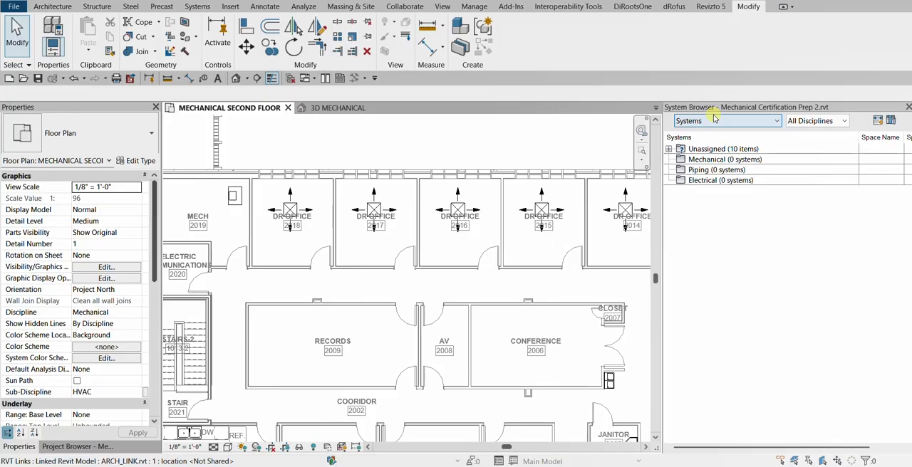
Expand the Unassigned category and its Mechanical folder in the System Browser, with the whole second floor plan in view
left_click(738, 161)
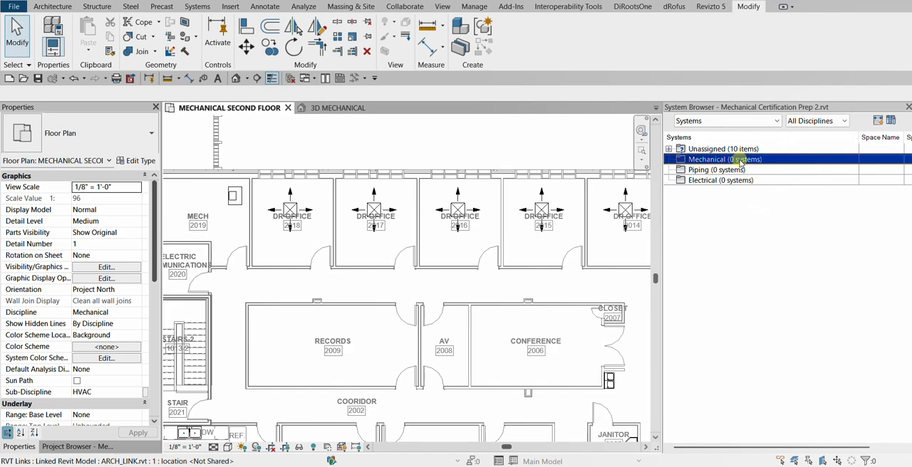
scroll(340, 217, "down", 2)
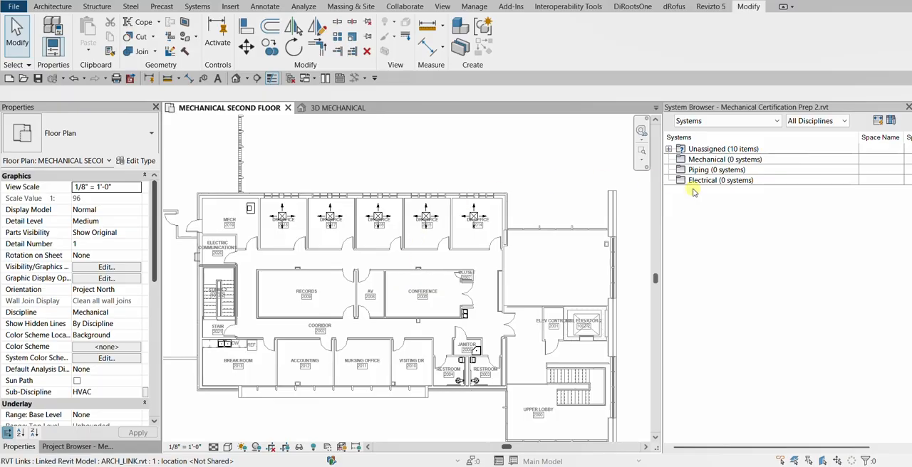
left_click(717, 149)
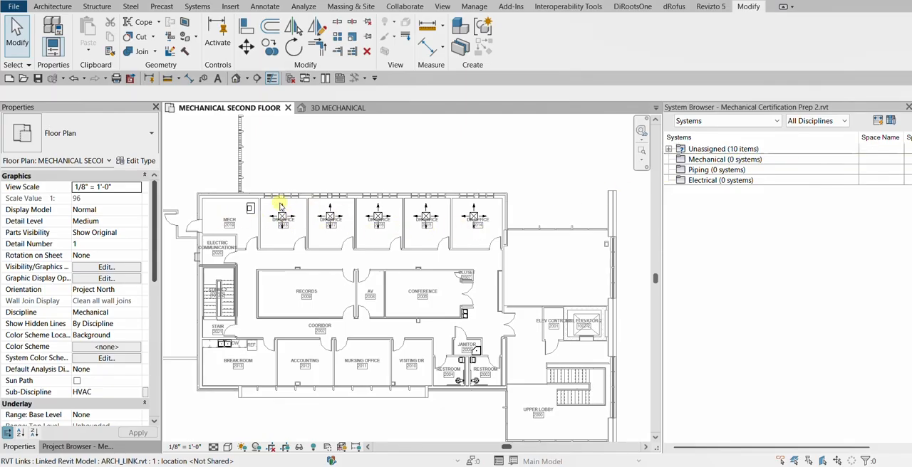
left_click(668, 150)
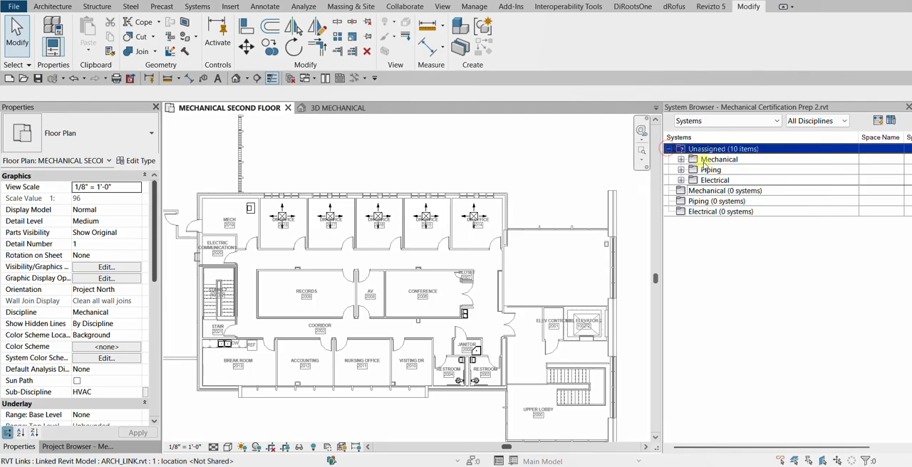
left_click(718, 160)
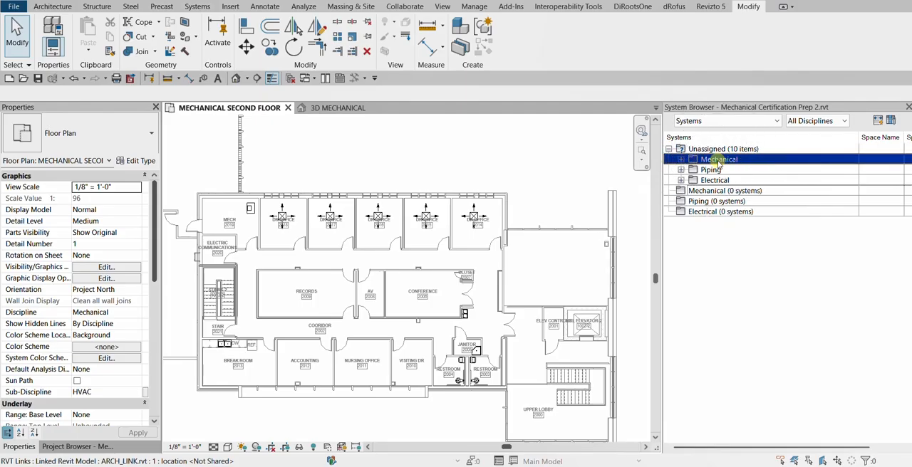
left_click(681, 160)
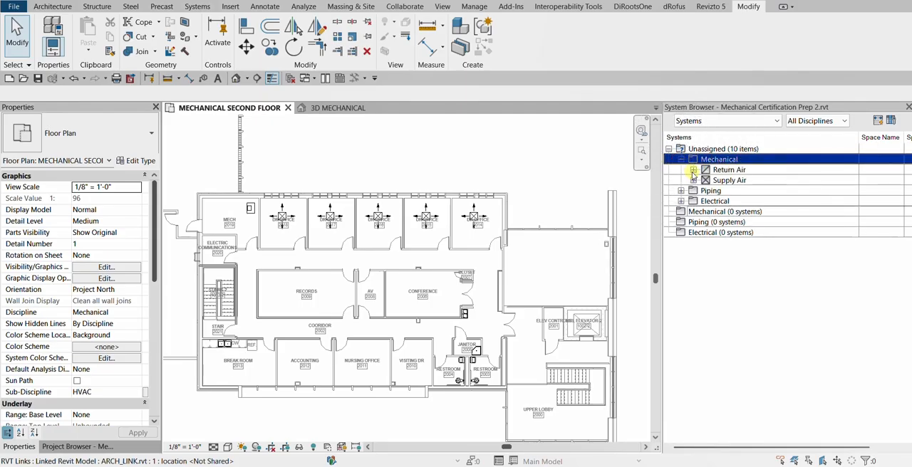
Expand Return Air and Supply Air under the unassigned mechanical items to list their equipment and air terminals
left_click(693, 172)
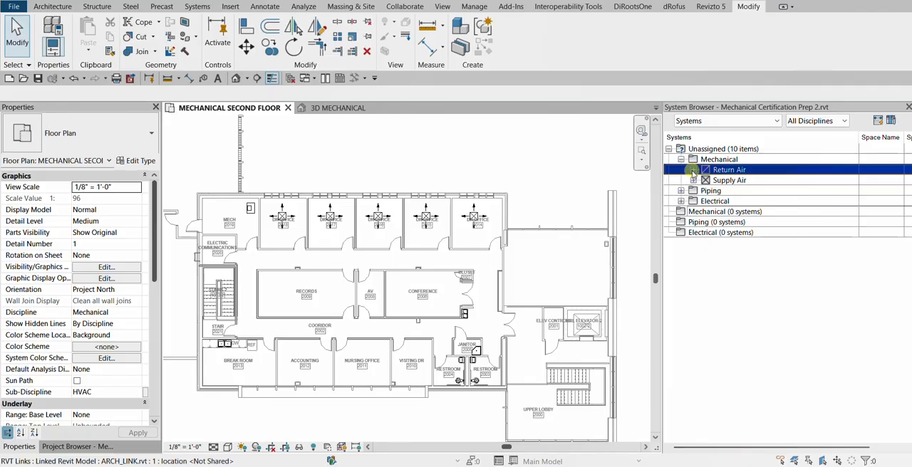
left_click(693, 171)
left_click(693, 191)
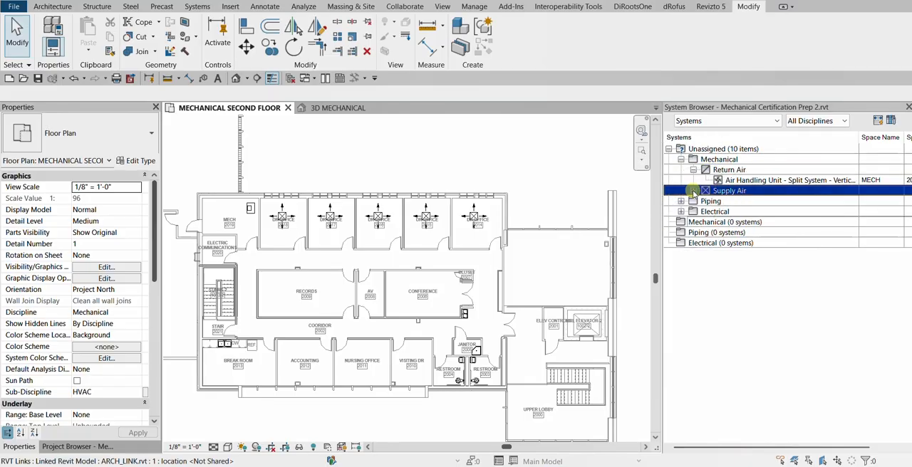
left_click(693, 191)
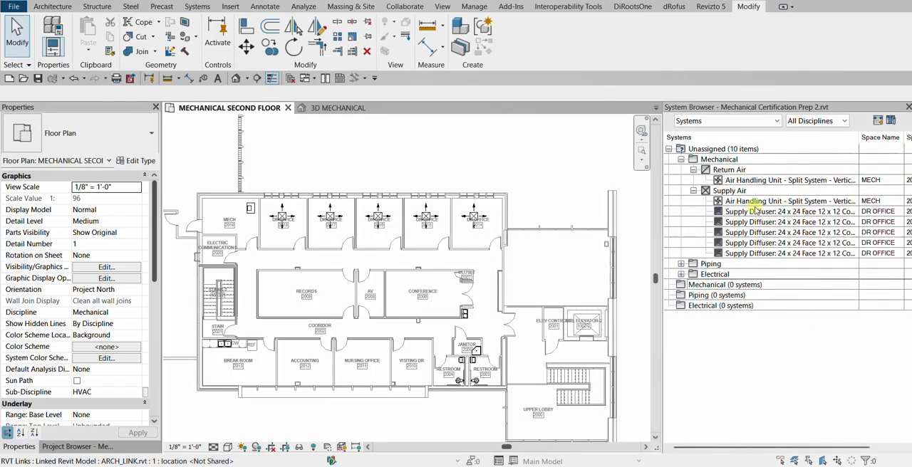
Select the supply diffuser entries under Supply Air one after another to locate each diffuser in the floor plan
left_click(756, 232)
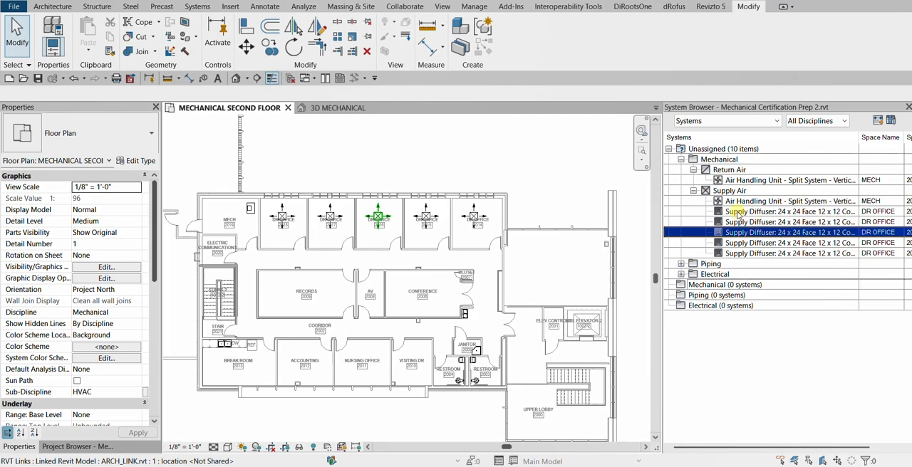
left_click(738, 213)
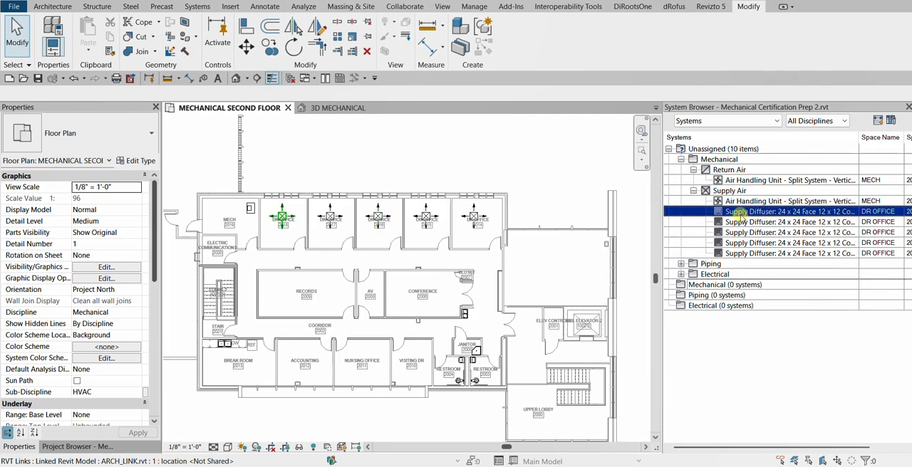
left_click(740, 213)
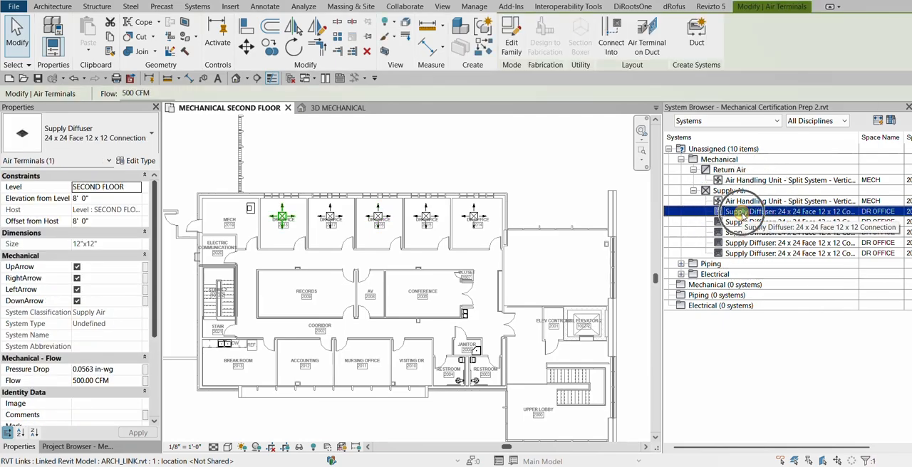
left_click(764, 223)
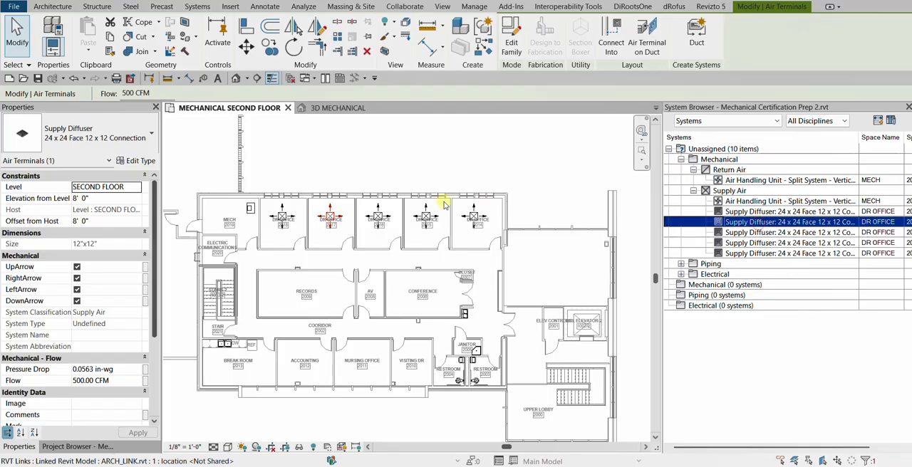
left_click(755, 232)
left_click(752, 243)
left_click(754, 254)
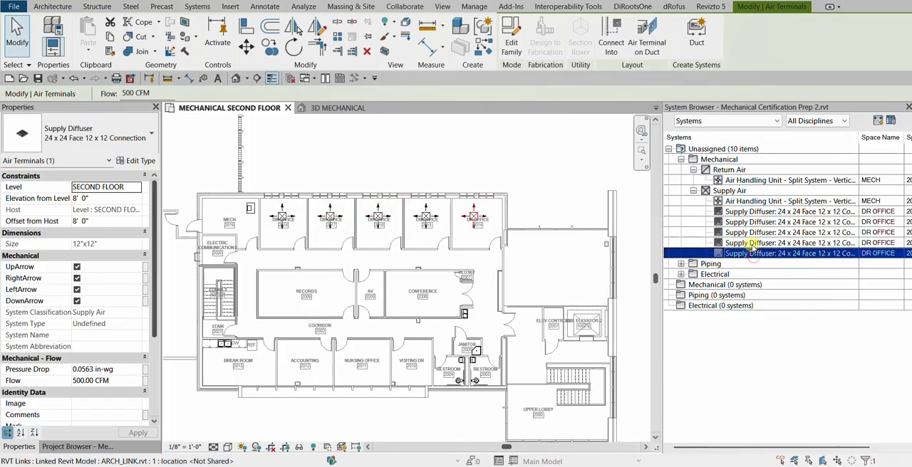
left_click(754, 212)
left_click(752, 222, "ctrl")
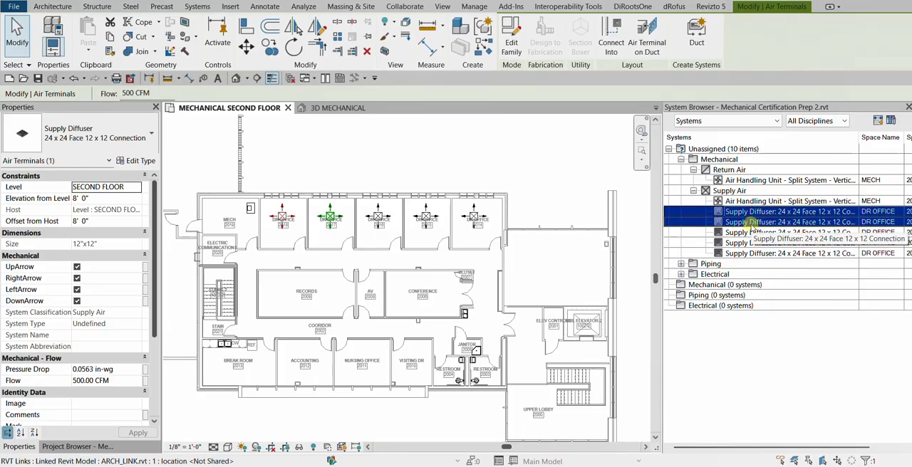
left_click(727, 191)
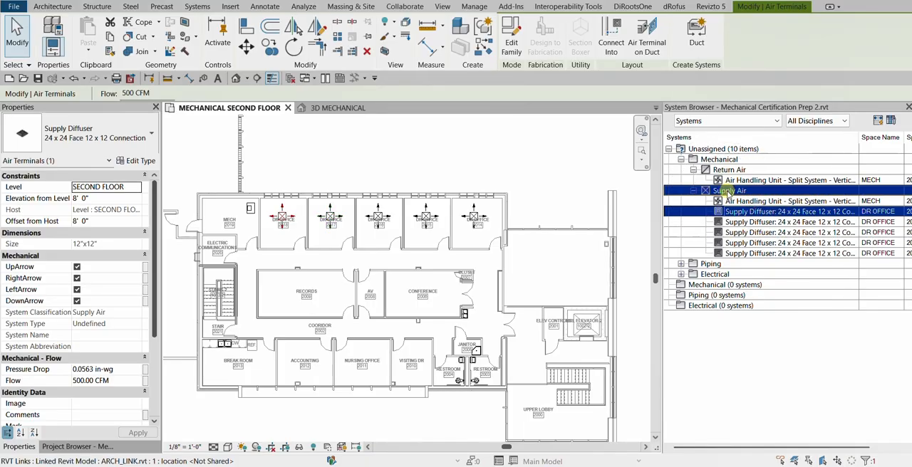
left_click(755, 233)
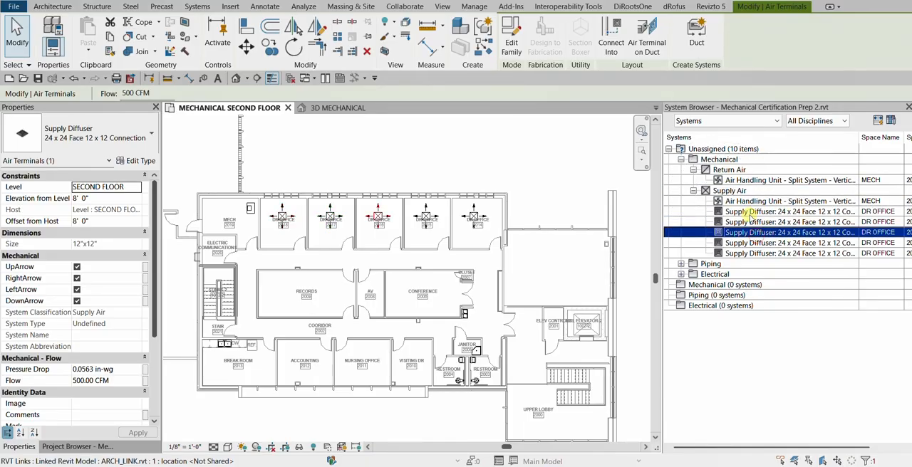
Select the supply diffuser in DR OFFICE 2014 on the plan to find its System Browser entry, then check another diffuser entry
left_click(488, 156)
scroll(473, 198, "up", 2)
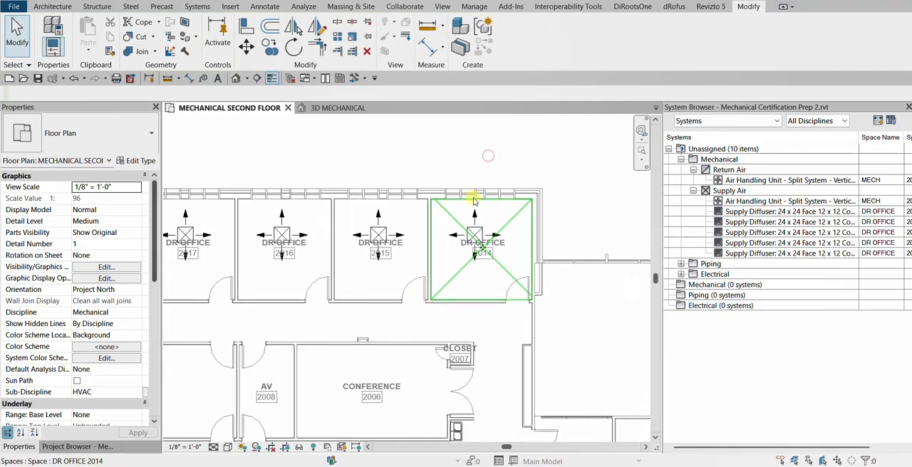
scroll(474, 202, "up", 2)
left_click(477, 235)
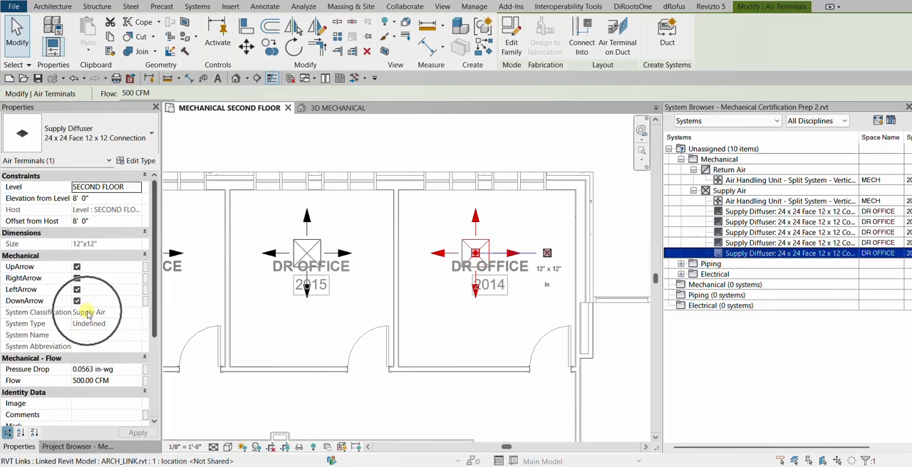
left_click(751, 223)
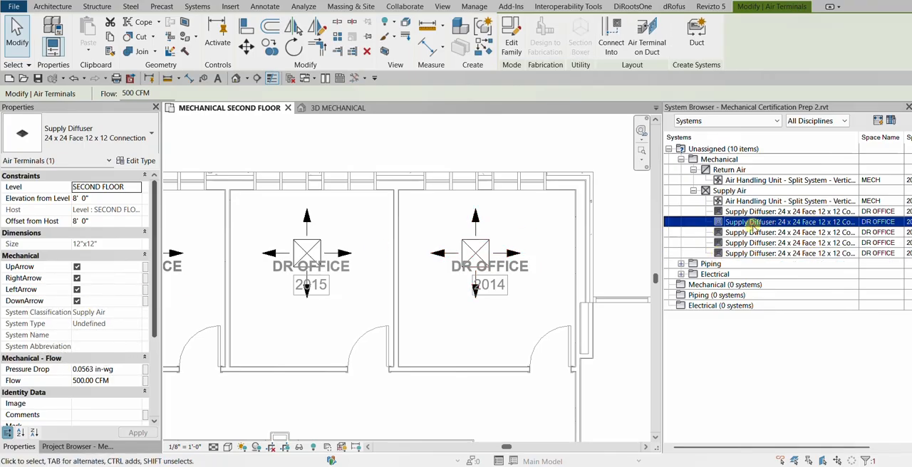
Select the air handling unit under Return Air and expand the unassigned Piping and Electrical folders to examine its related systems
left_click(749, 182)
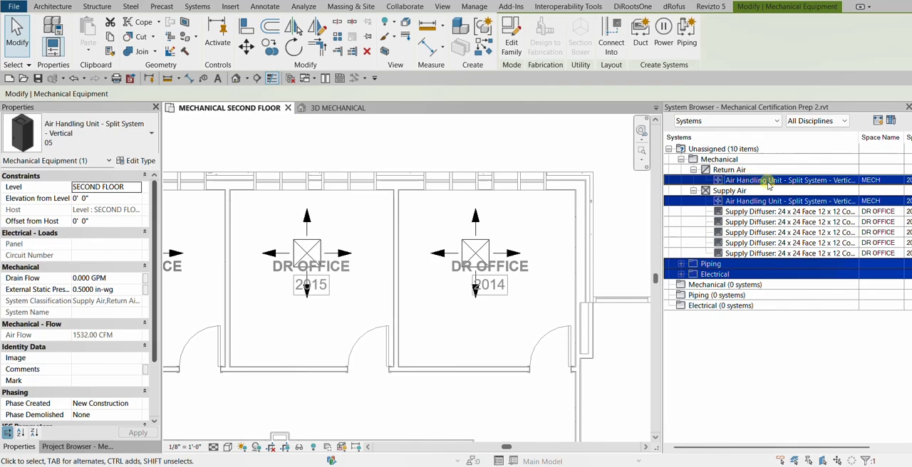
left_click(734, 171)
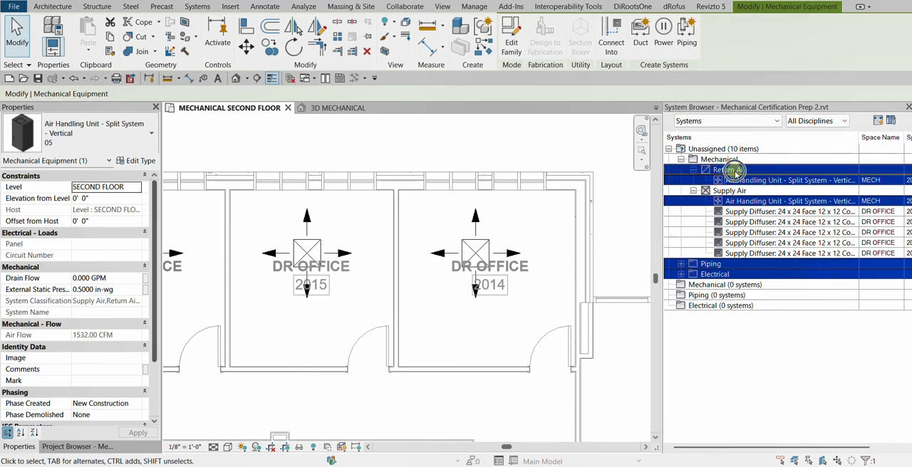
left_click(739, 202)
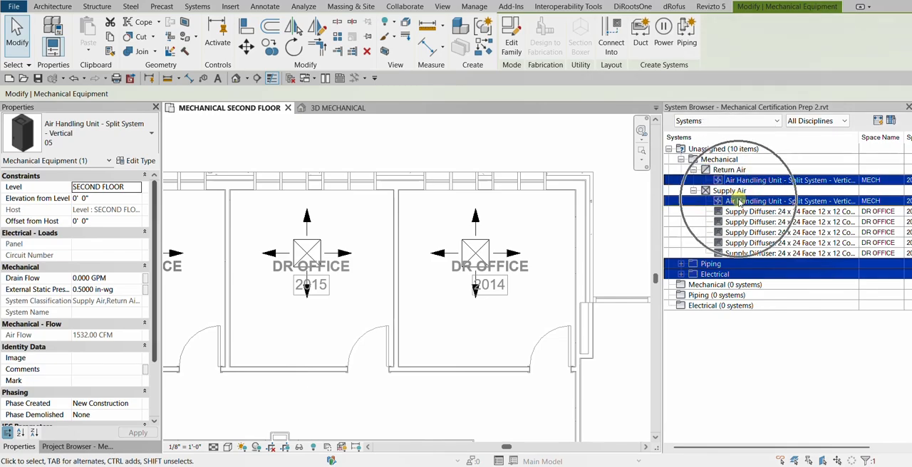
left_click(682, 263)
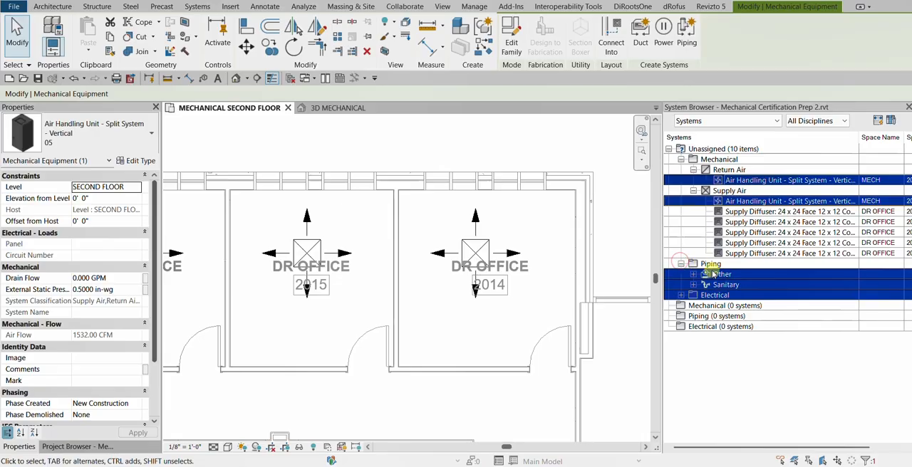
left_click(681, 295)
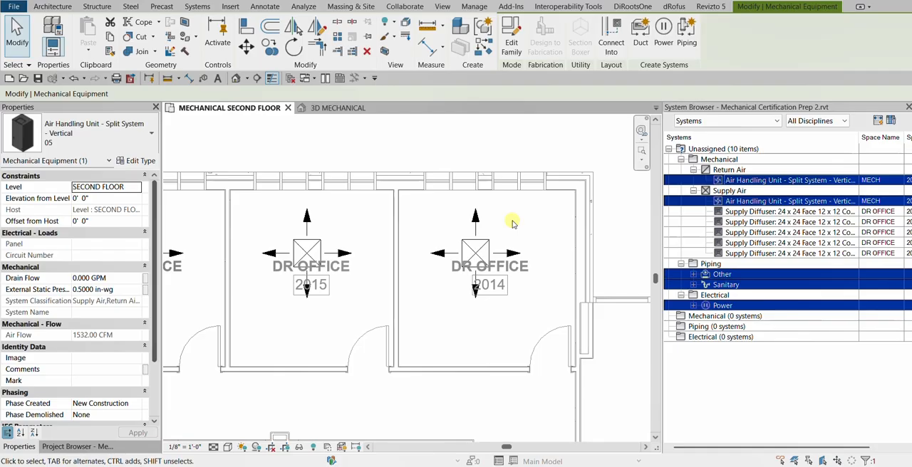
Clear the selection and select the air handling unit in MECH 2019 on the plan to examine its connectors and system entries
scroll(512, 222, "down", 3)
middle_click_drag(347, 154, 614, 168)
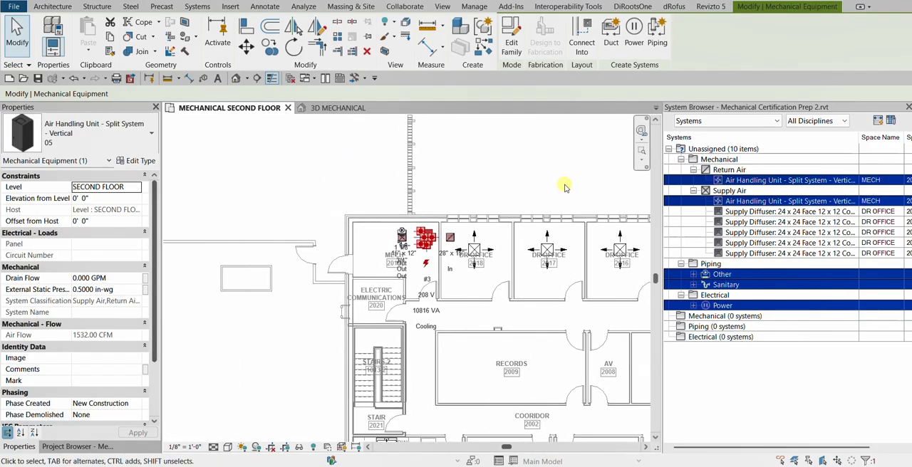
scroll(418, 203, "up", 5)
left_click(414, 203)
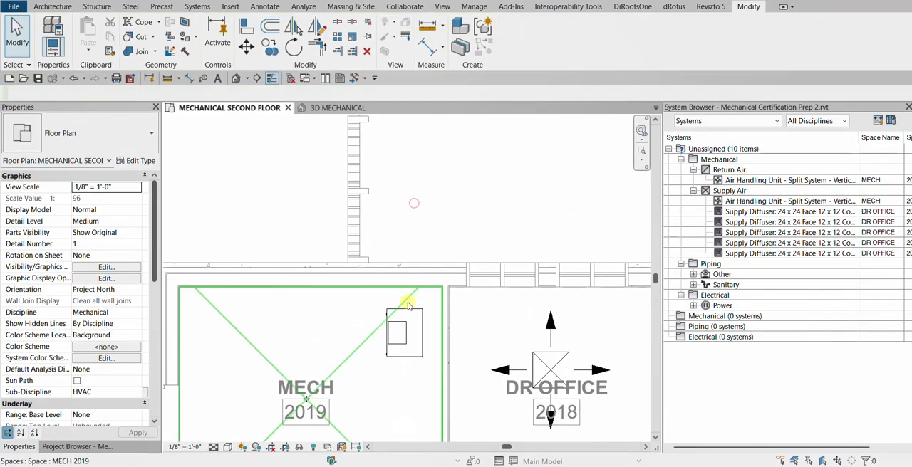
left_click(416, 310)
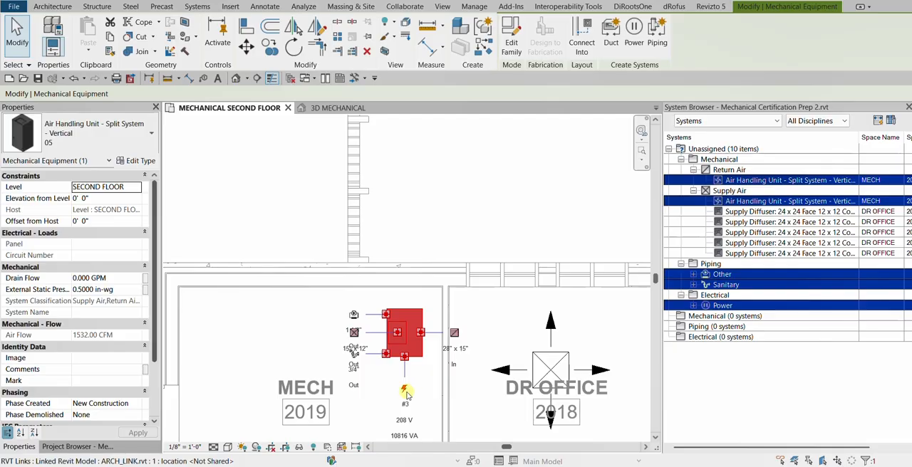
Review the unassigned Supply Air category and its supply diffuser entries in the System Browser
left_click(782, 232)
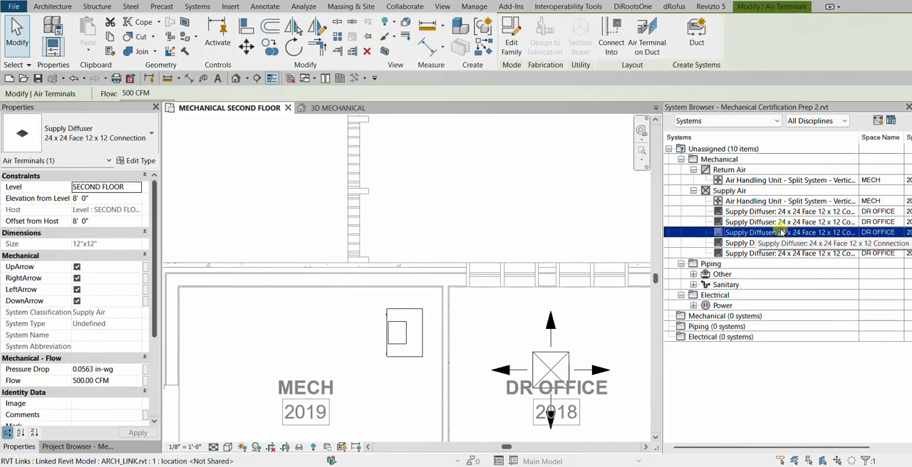
left_click(738, 193)
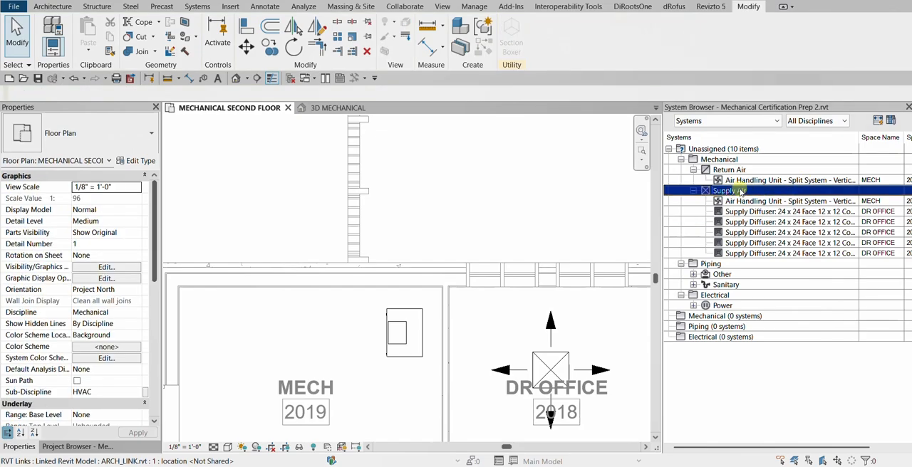
left_click(753, 223)
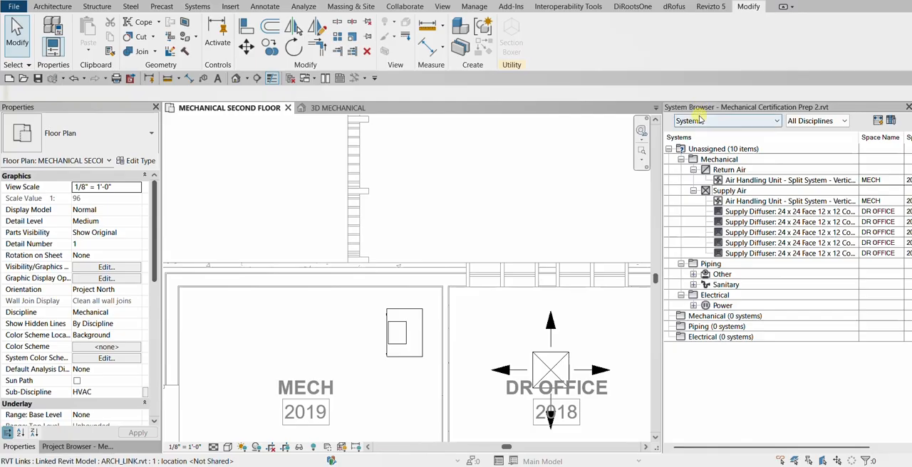
Collapse the unassigned Mechanical, Piping and Electrical folders in the System Browser and review the Unassigned category
left_click(681, 160)
left_click(681, 170)
left_click(681, 181)
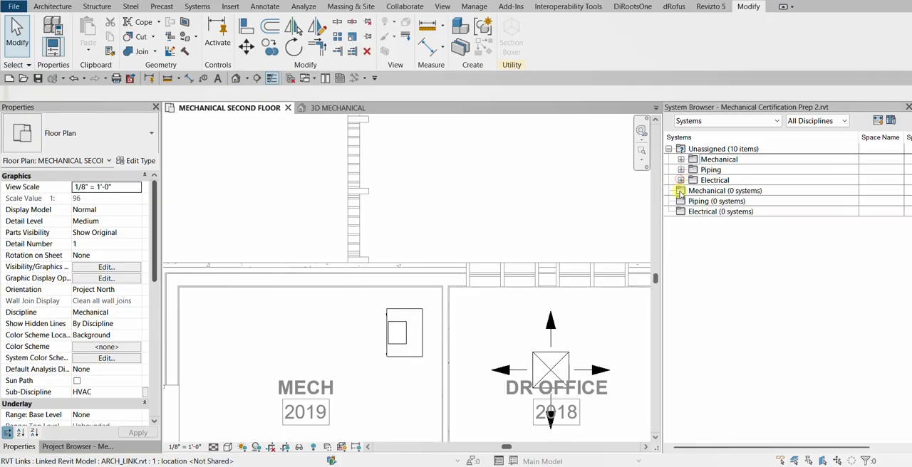
left_click(721, 151)
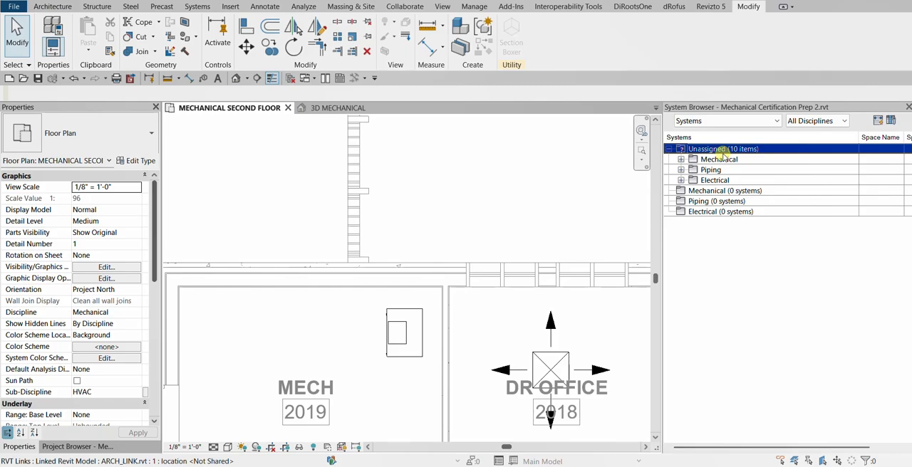
left_click(723, 152)
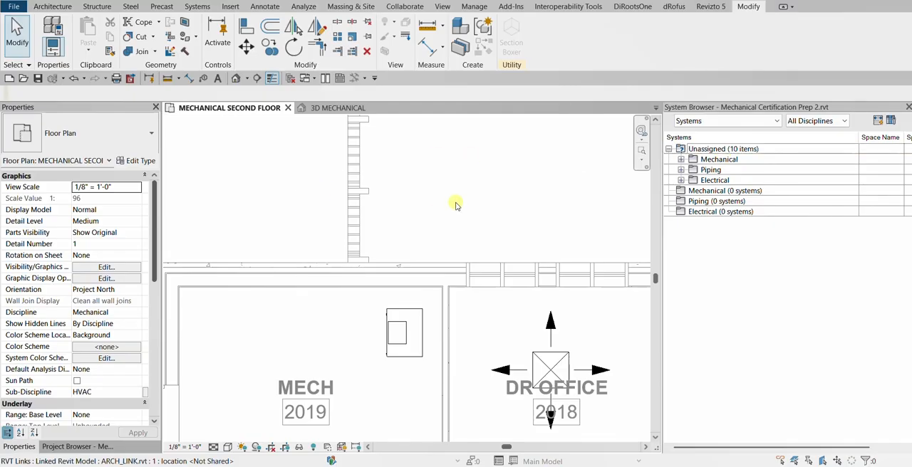
Select the air handling unit in MECH 2019 and the five DR OFFICE supply diffusers, filtering out Space Tags and Spaces
scroll(413, 203, "down", 4)
middle_click_drag(514, 235, 370, 213)
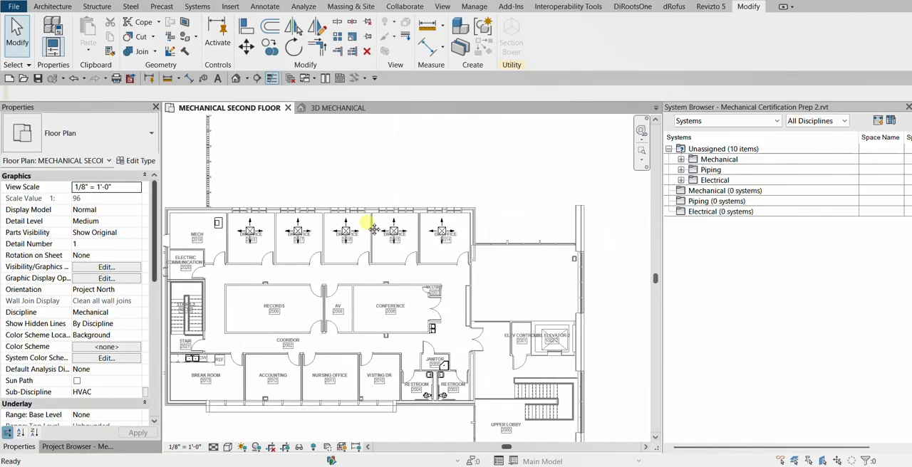
left_click_drag(210, 156, 573, 270)
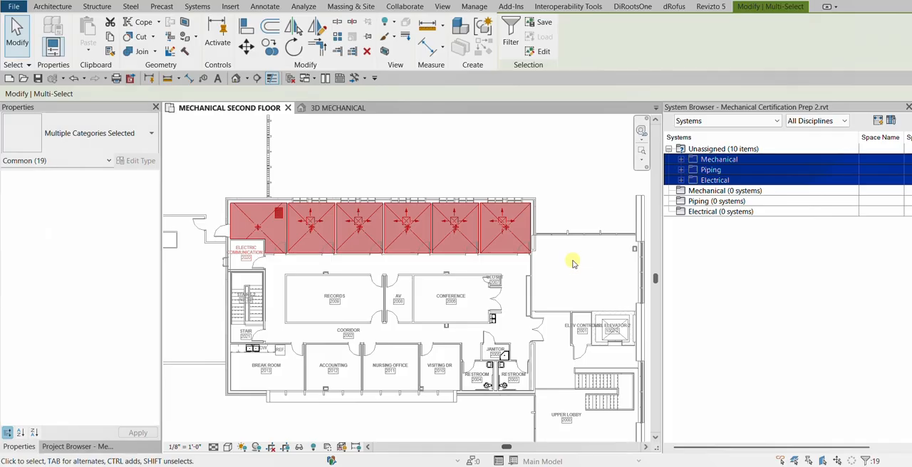
left_click(513, 42)
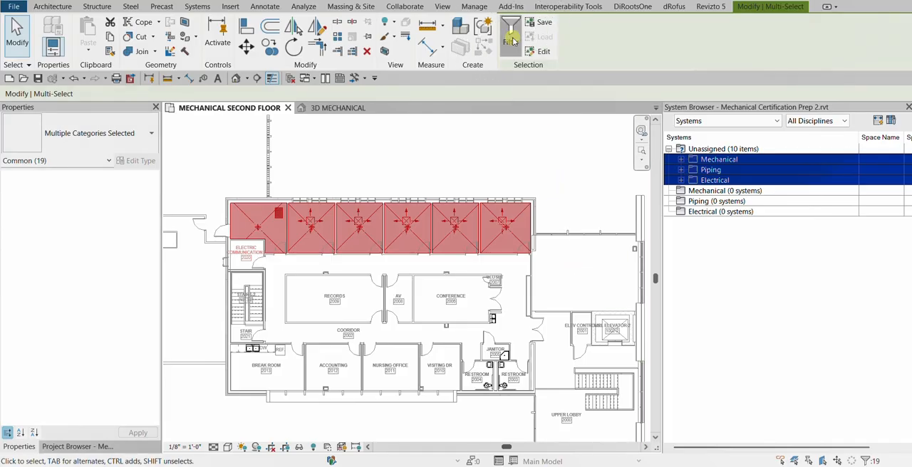
left_click(357, 175)
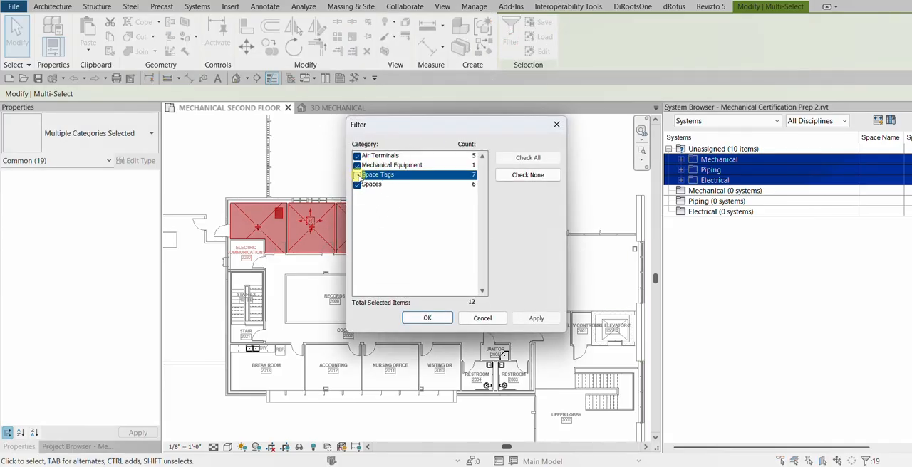
left_click(357, 185)
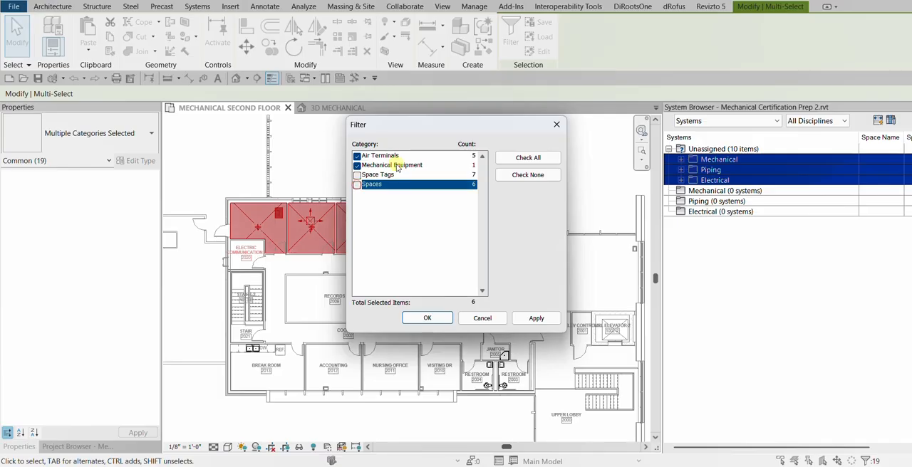
left_click(432, 320)
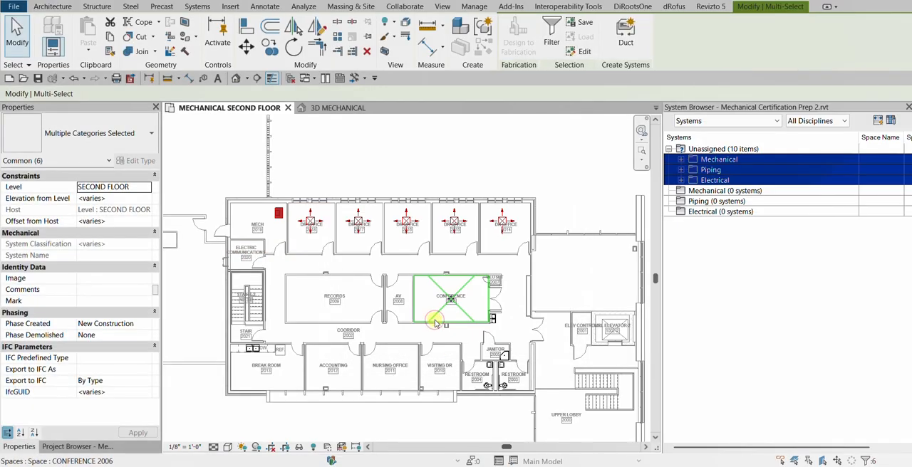
Create a Supply Air duct system named Mechanical Supply Air 1 from the selection and open it in the System Editor
left_click(621, 41)
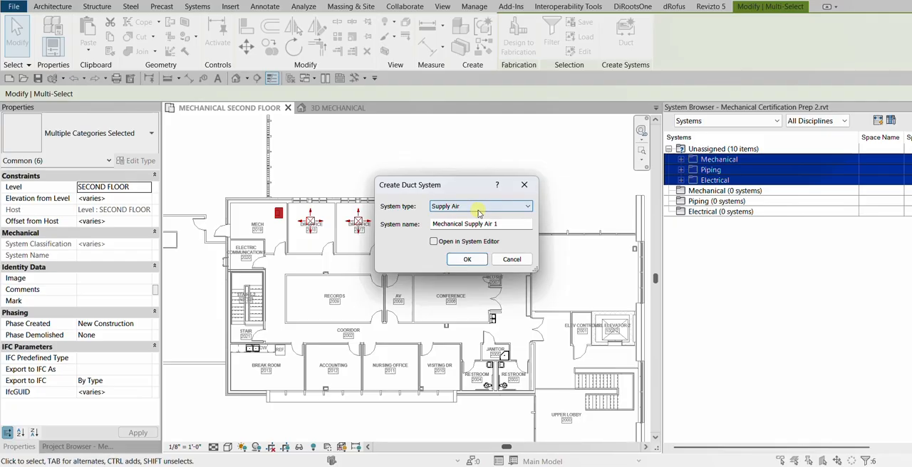
left_click(505, 224)
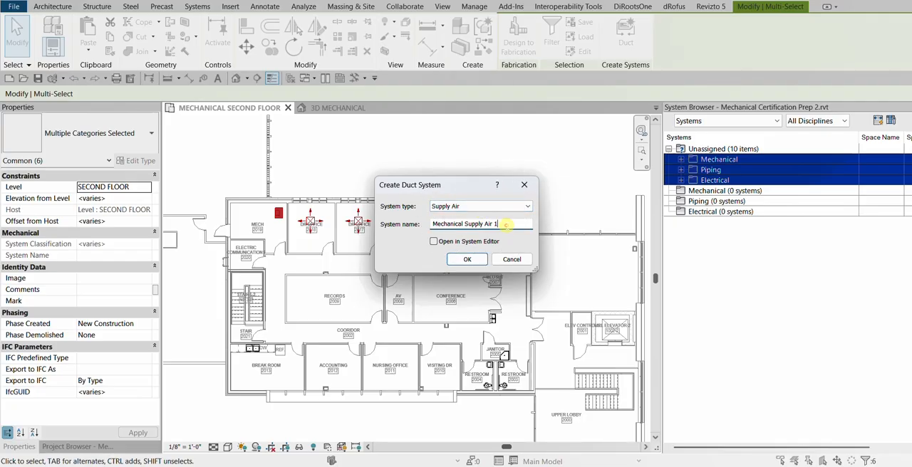
double_click(505, 224)
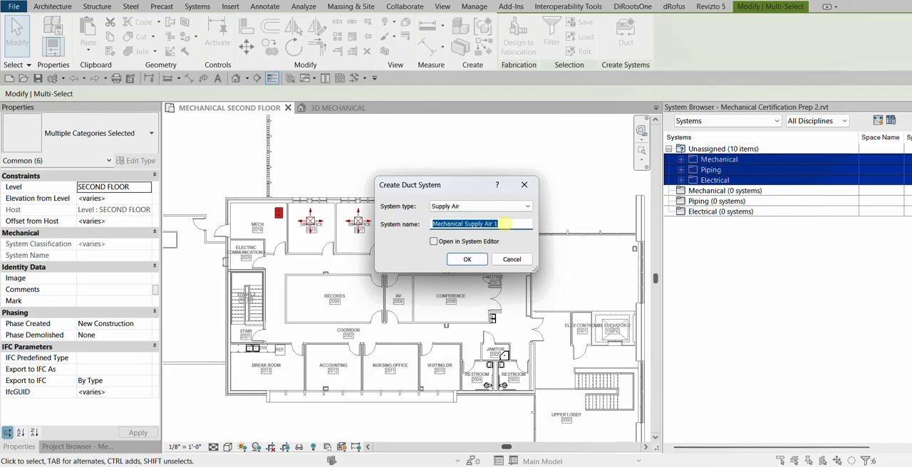
left_click(504, 224)
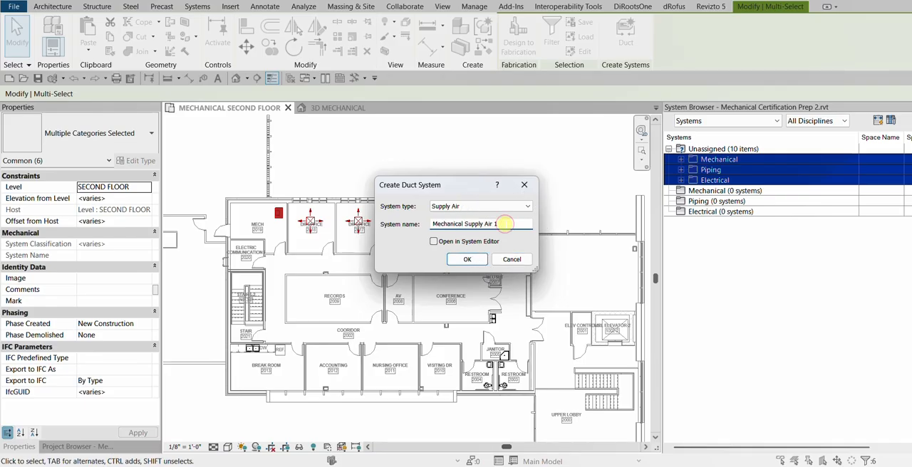
left_click(433, 242)
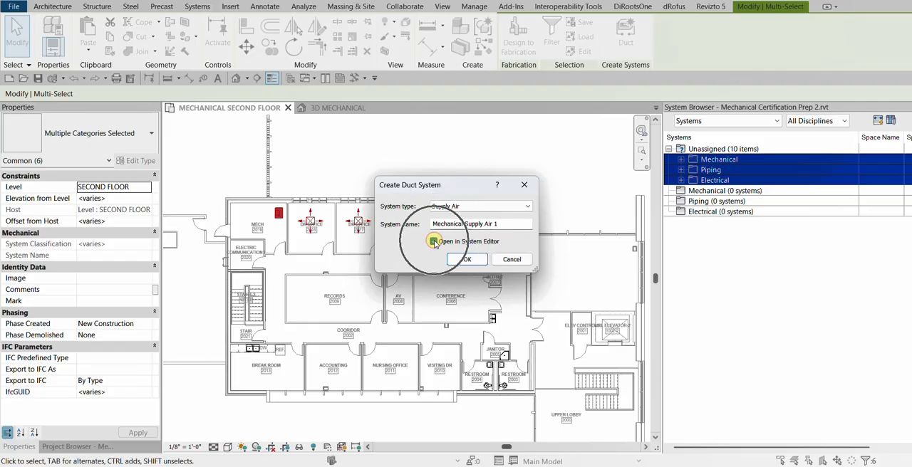
left_click(465, 259)
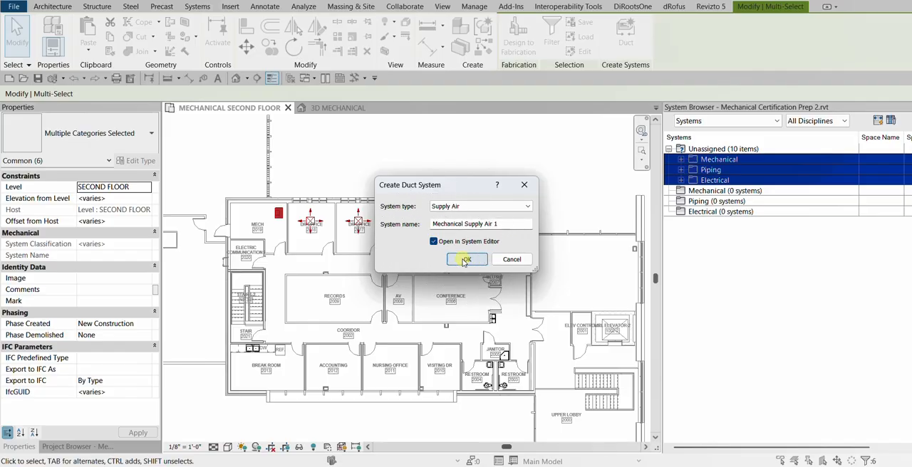
left_click(466, 260)
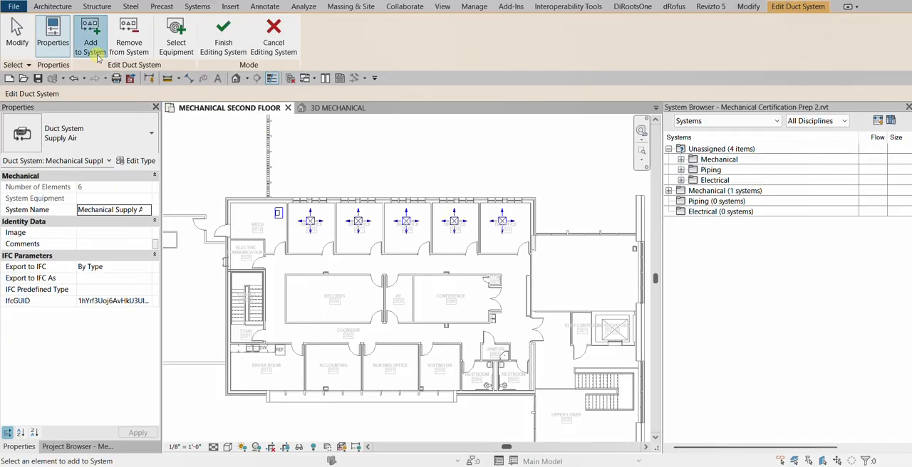
Check the duct system's name and the tools for adding, removing and selecting equipment, and finish editing the system
left_click(94, 212)
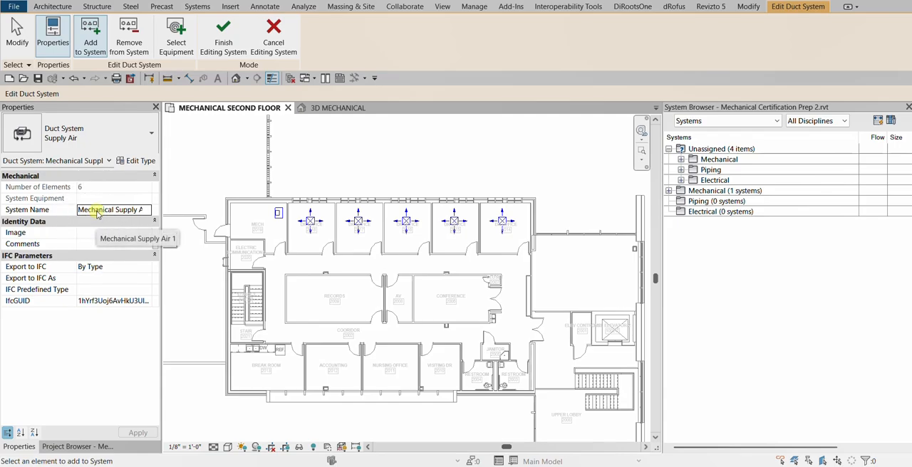
left_click(100, 212)
left_click(84, 188)
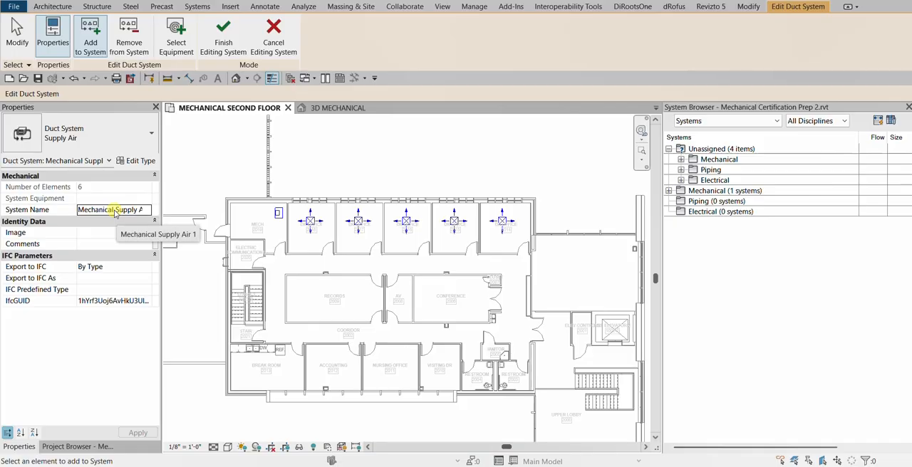
left_click(94, 55)
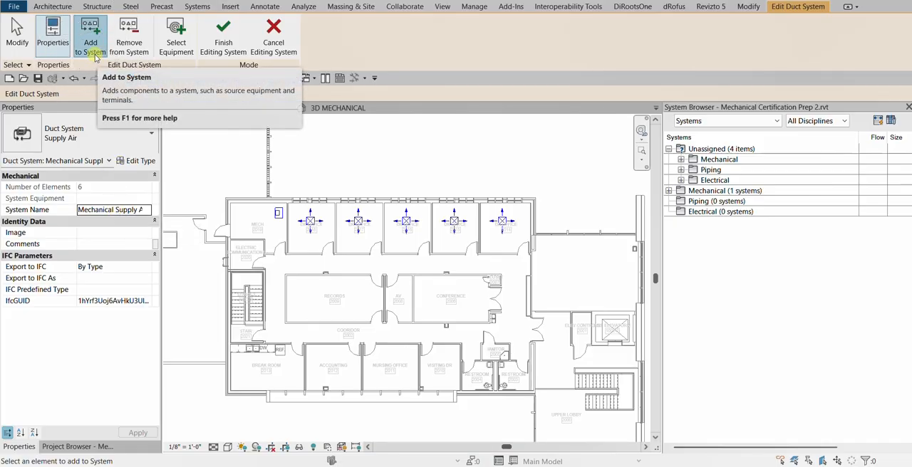
left_click(95, 56)
left_click(130, 46)
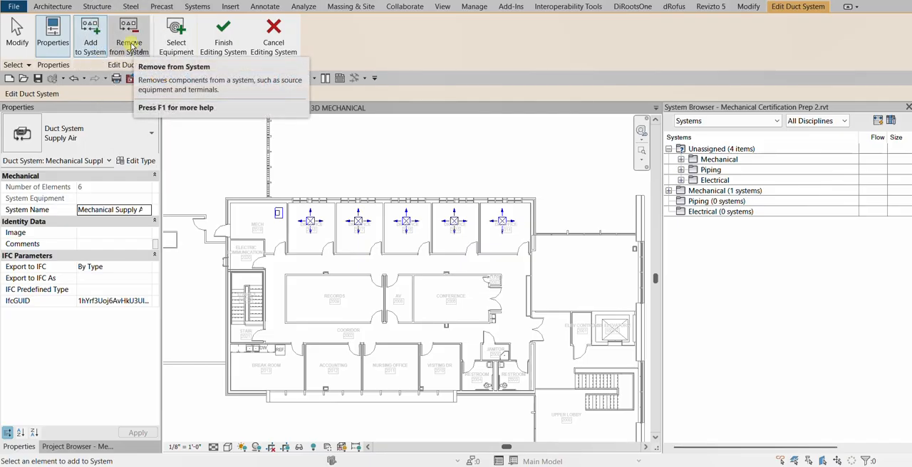
key("ctrl")
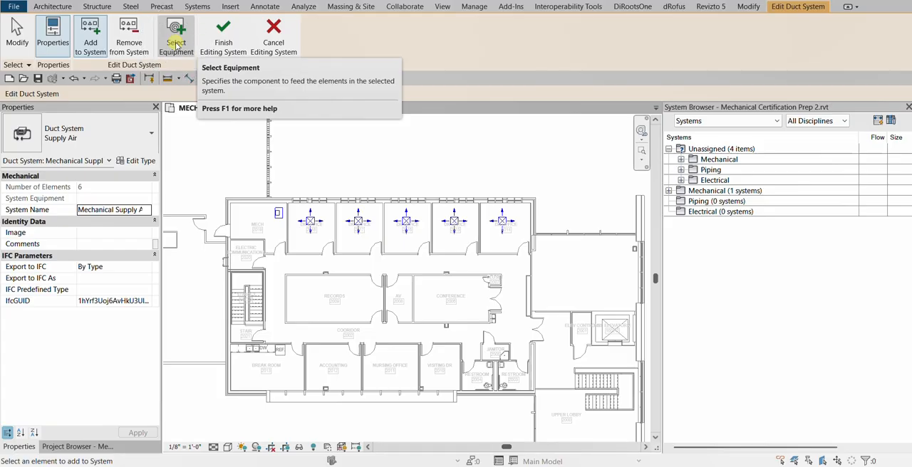
key("ctrl")
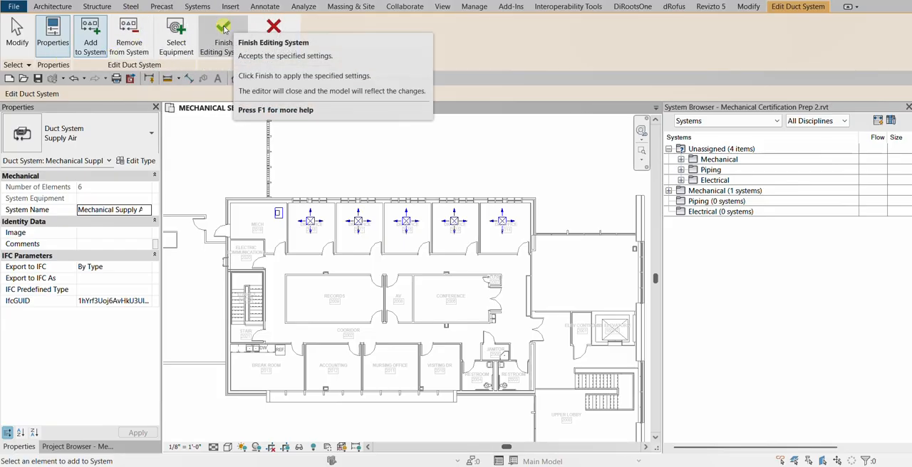
left_click(223, 29)
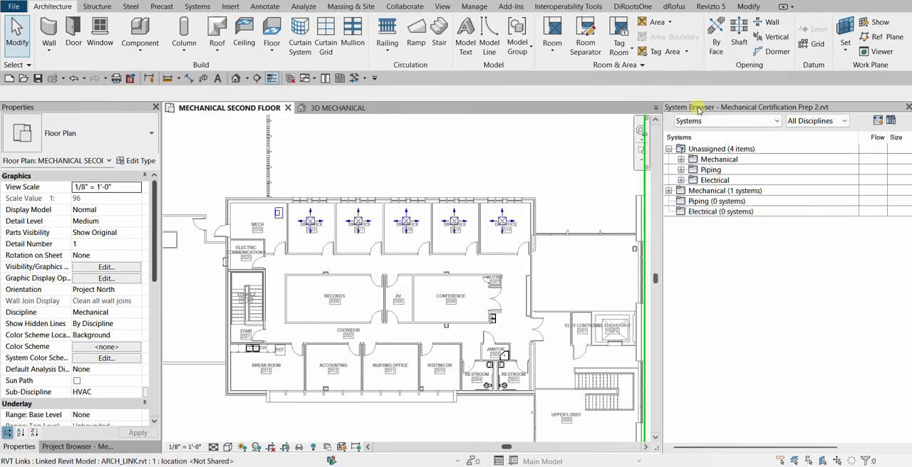
Expand the Mechanical and Supply Air categories in the System Browser and select Mechanical Supply Air 1 to list its components
left_click(708, 190)
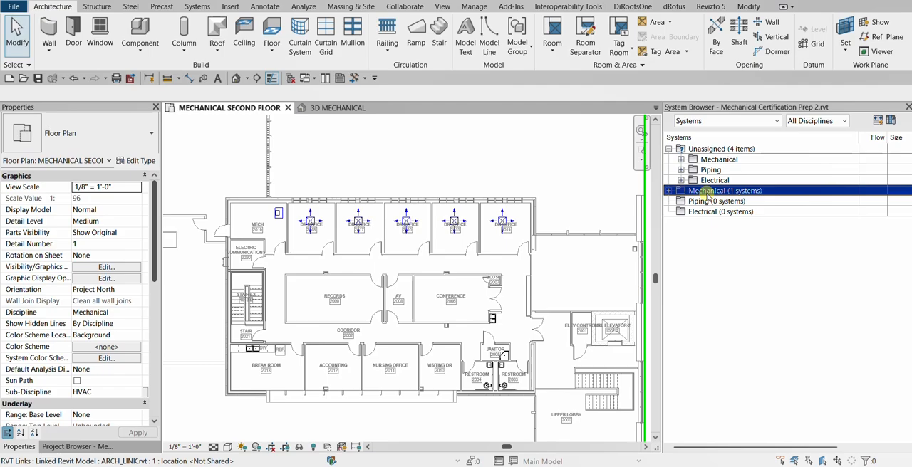
left_click(670, 191)
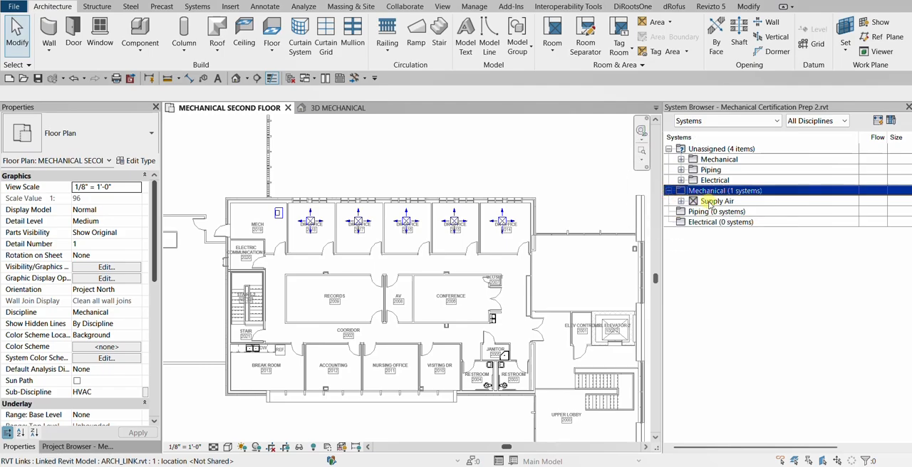
left_click(707, 200)
left_click(681, 201)
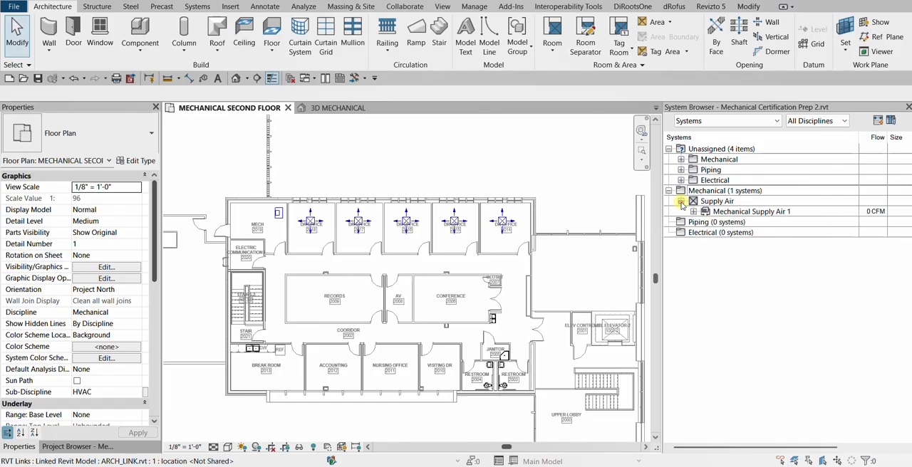
left_click(734, 211)
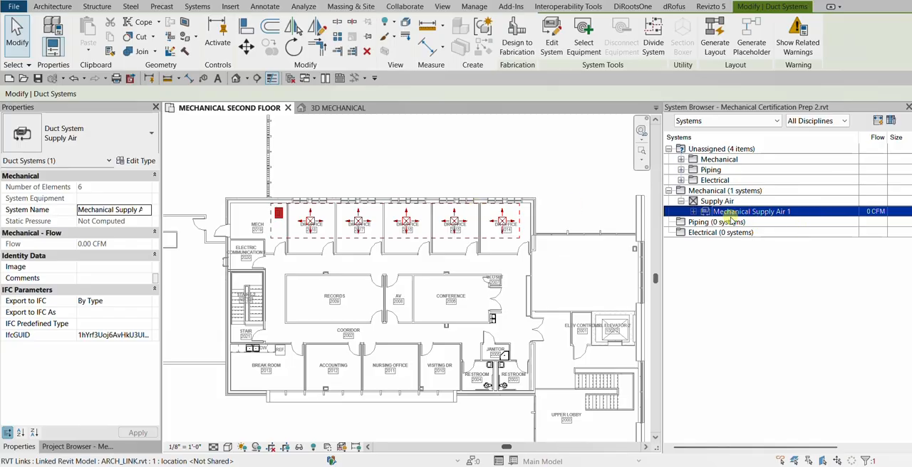
left_click(694, 212)
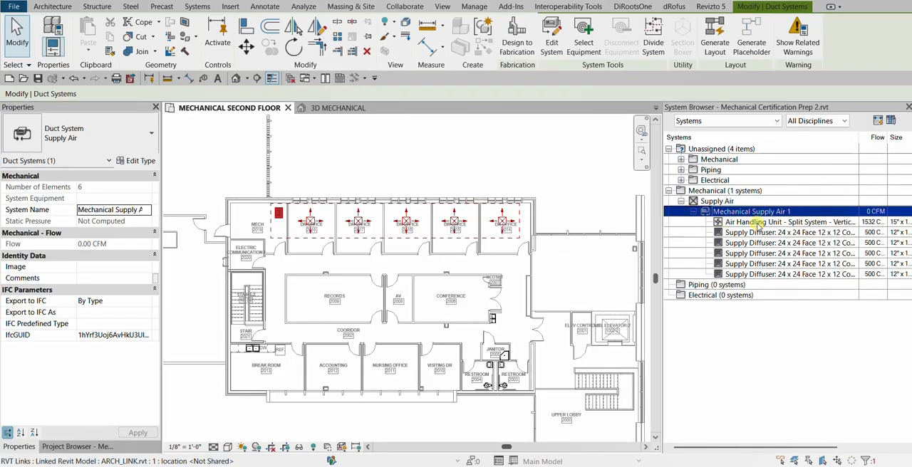
Select the air handling unit and supply diffuser entries under Mechanical Supply Air 1 to locate them on the plan, and clear the selection
left_click(758, 223)
left_click(753, 233)
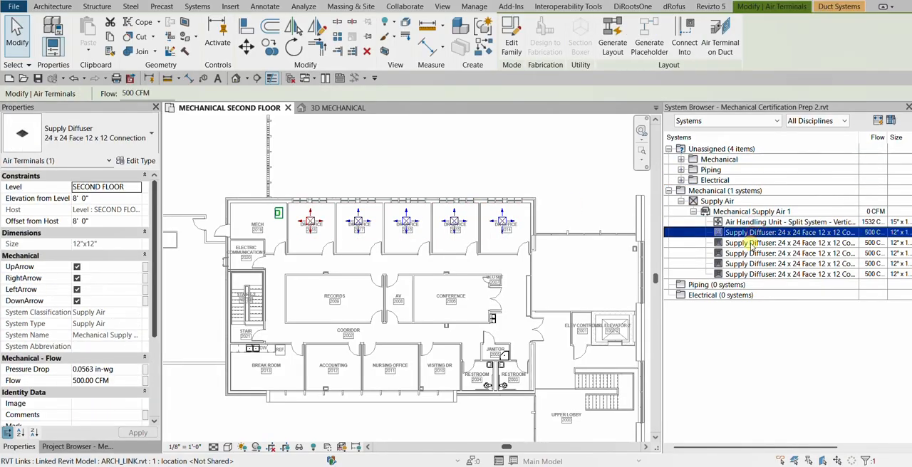
left_click(752, 243)
left_click(750, 253)
left_click(750, 263)
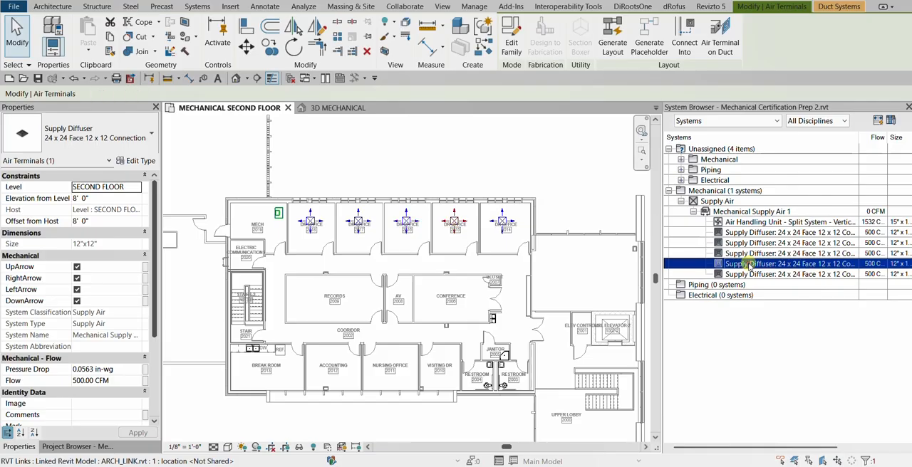
left_click(751, 274)
left_click(760, 243)
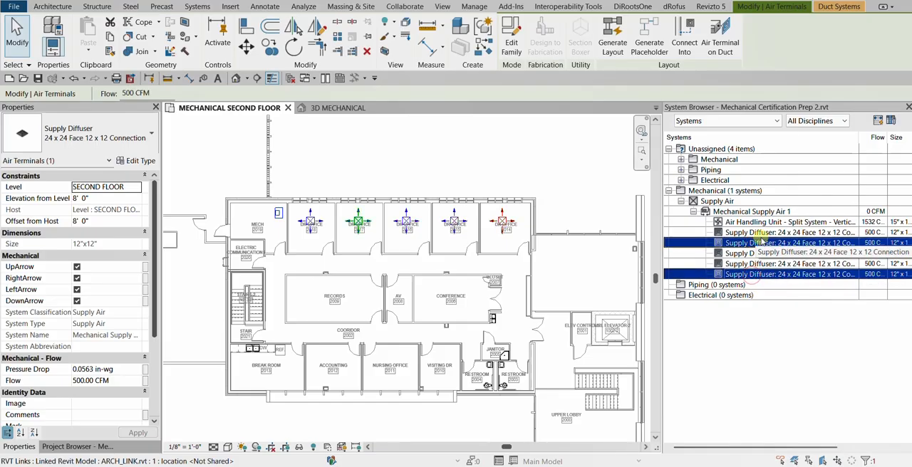
left_click(581, 146)
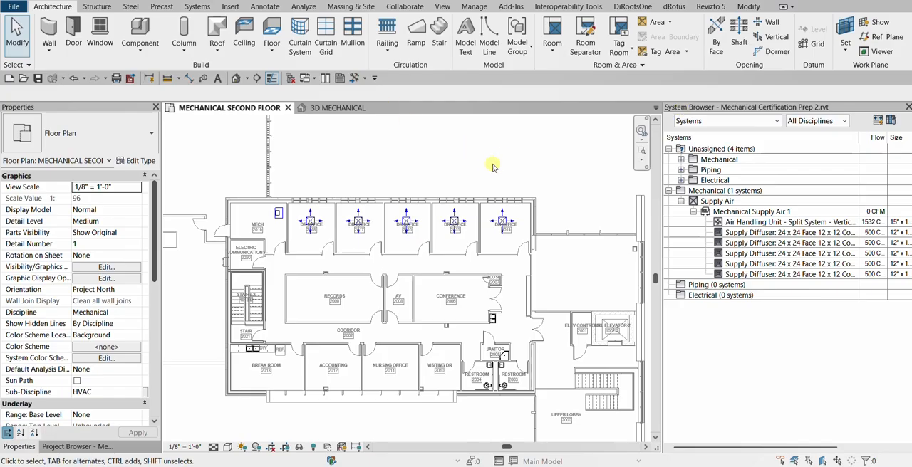
Review the space names and space numbers of the Mechanical Supply Air 1 components in the System Browser
left_click_drag(750, 447, 814, 447)
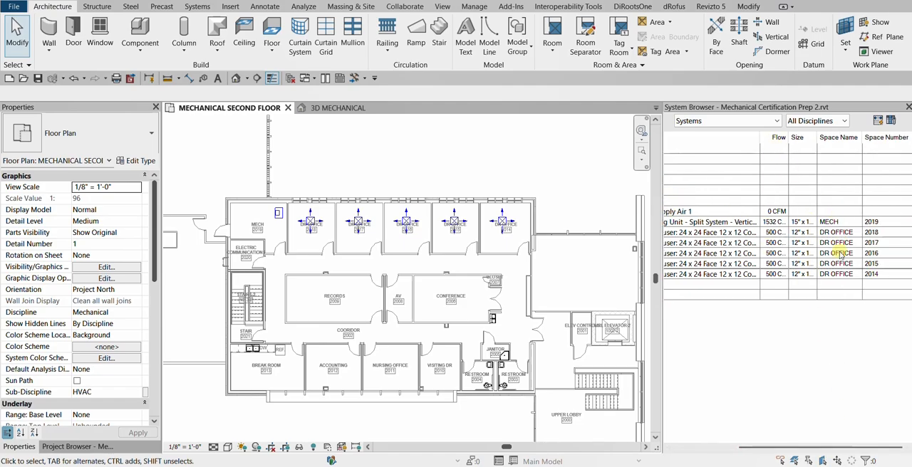
left_click(877, 237)
left_click(810, 426)
left_click_drag(812, 447, 741, 447)
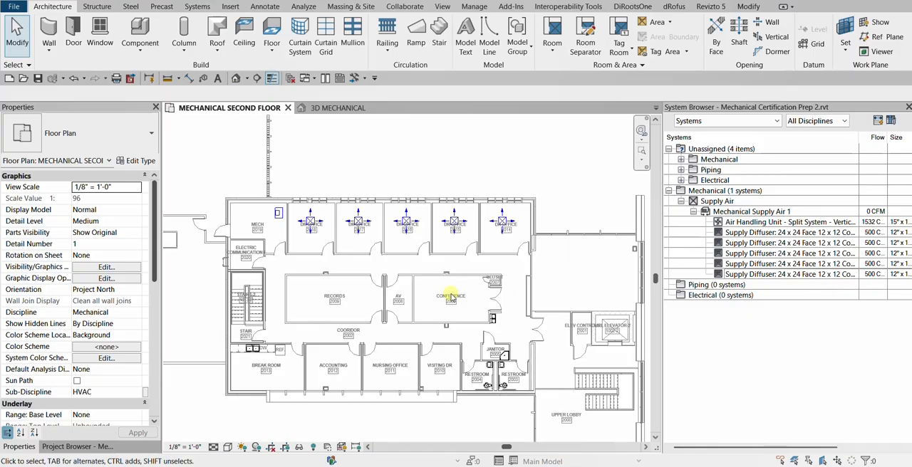
Isolate the second floor air handling unit and the five supply diffusers in a 3D view with a selection box
left_click(75, 446)
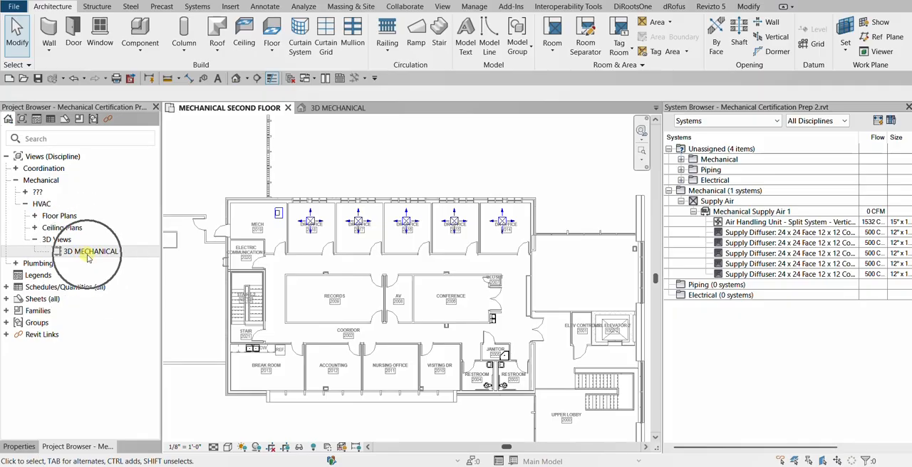
scroll(349, 200, "up", 3)
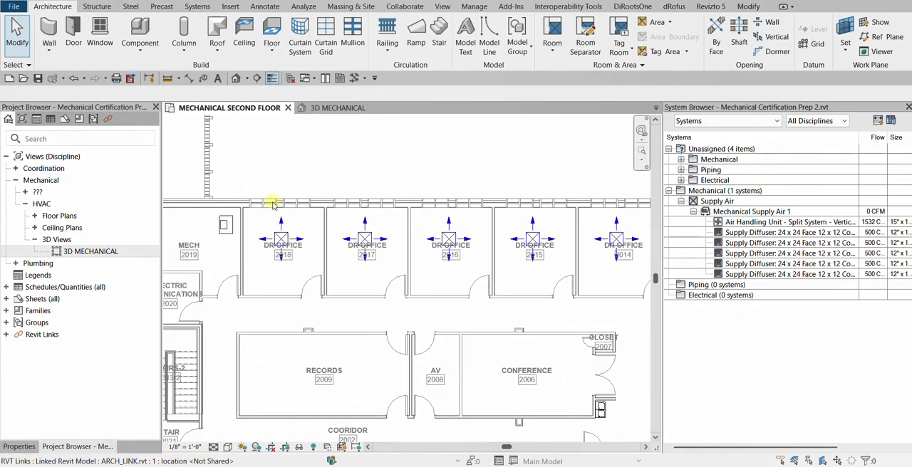
left_click_drag(193, 184, 601, 271)
scroll(427, 251, "down", 2)
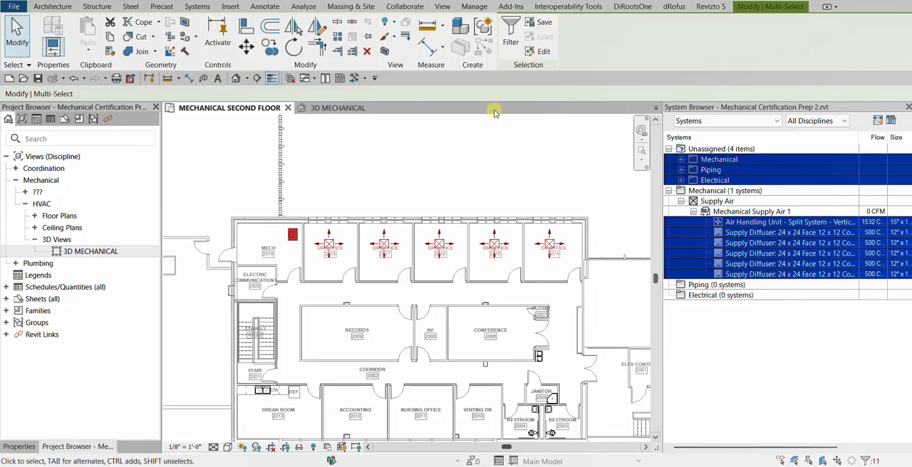
left_click(388, 53)
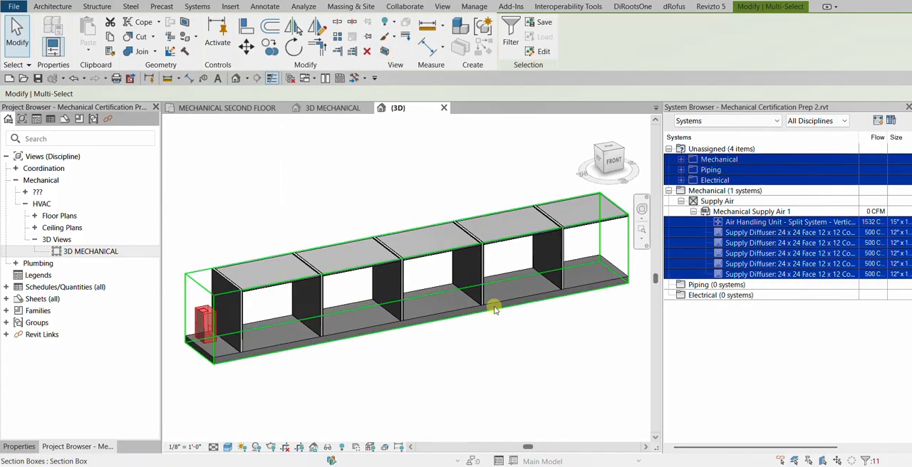
middle_click_drag(466, 370, 334, 348, "shift")
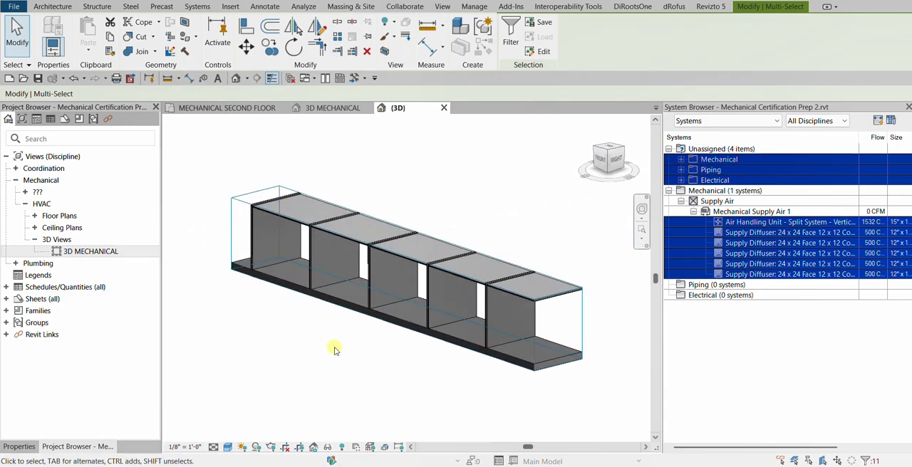
left_click(531, 209)
Enlarge the section box upward and outward to include the space above the ceilings and the exterior window wall
middle_click_drag(605, 298, 500, 317)
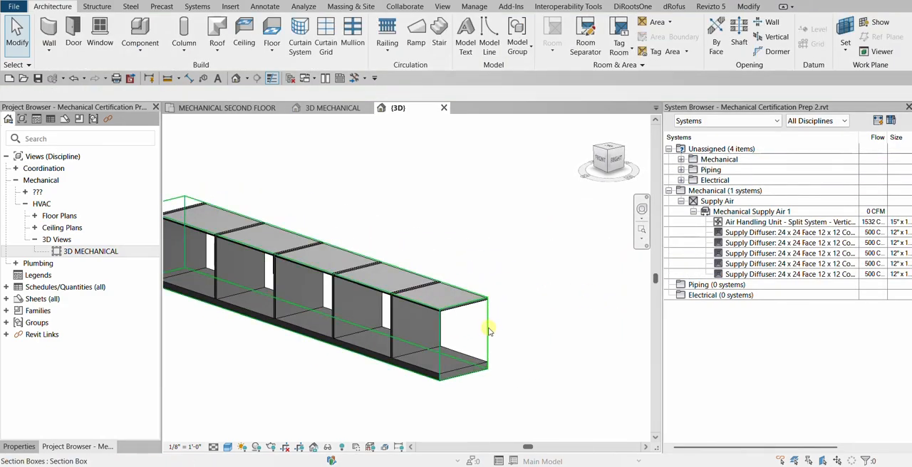
left_click(488, 322)
left_click_drag(338, 281, 329, 230)
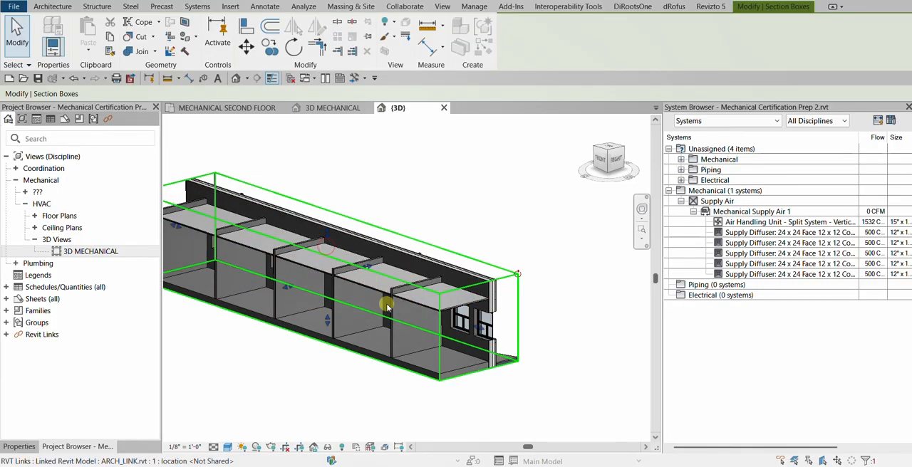
middle_click_drag(389, 322, 421, 353)
left_click(399, 370)
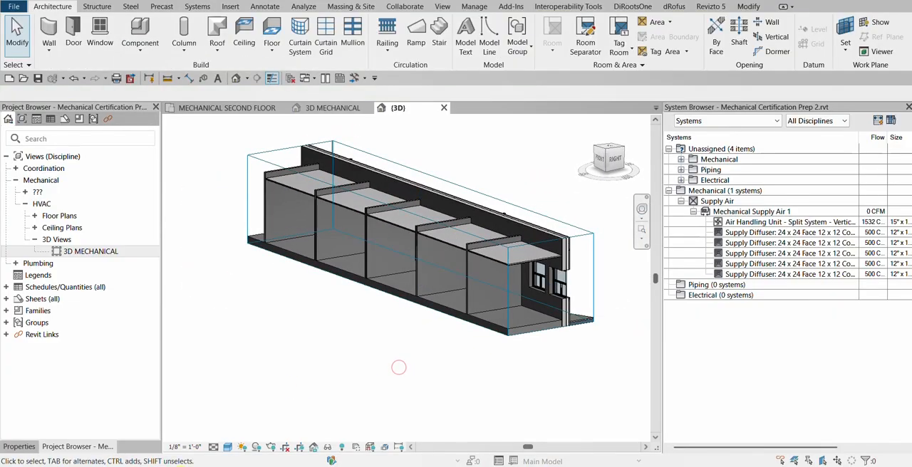
Set the 3D view's discipline to Mechanical
left_click(20, 445)
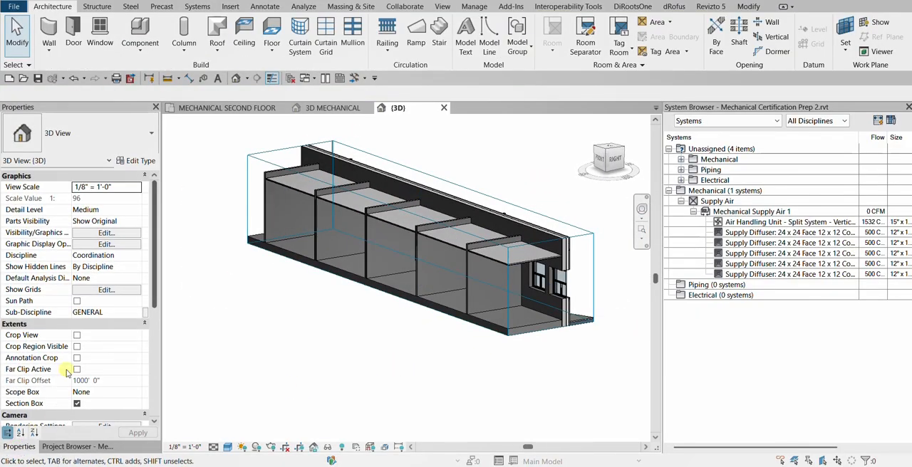
left_click(42, 258)
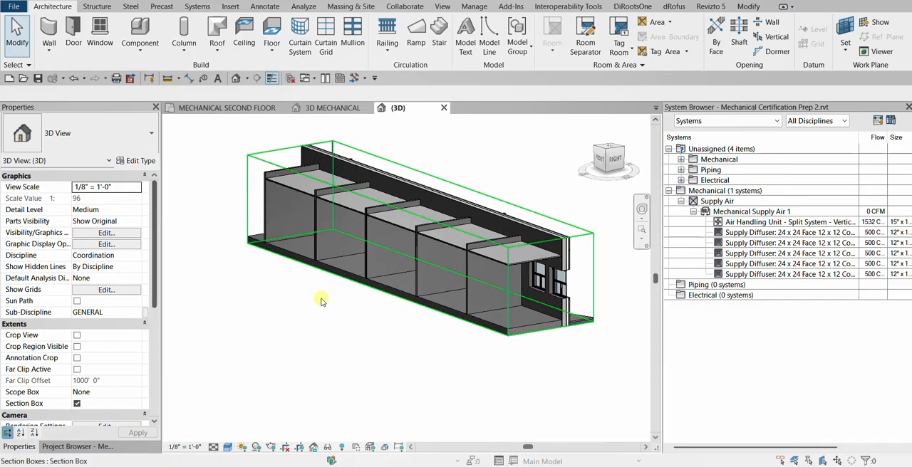
left_click(130, 258)
left_click(129, 258)
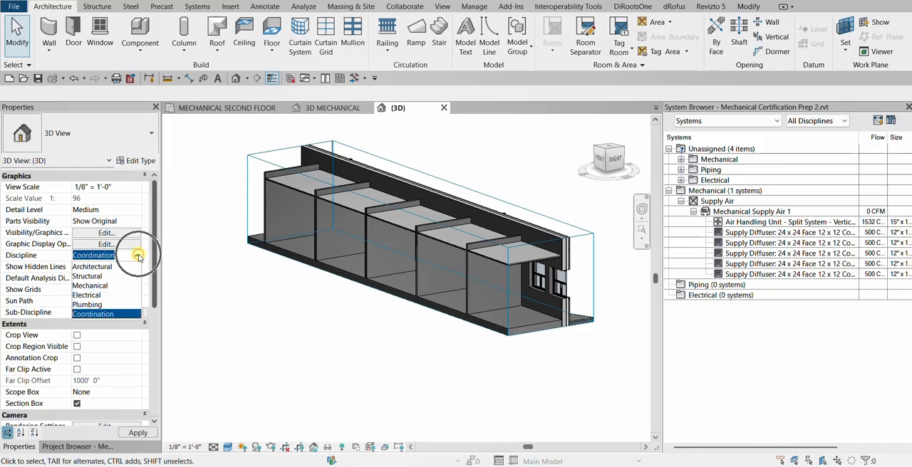
left_click(98, 287)
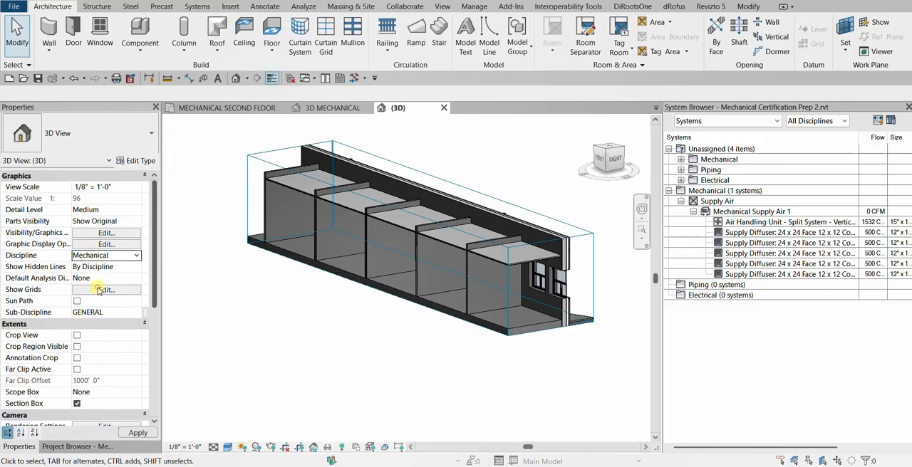
middle_click_drag(356, 346, 418, 349, "shift")
middle_click_drag(405, 315, 427, 326)
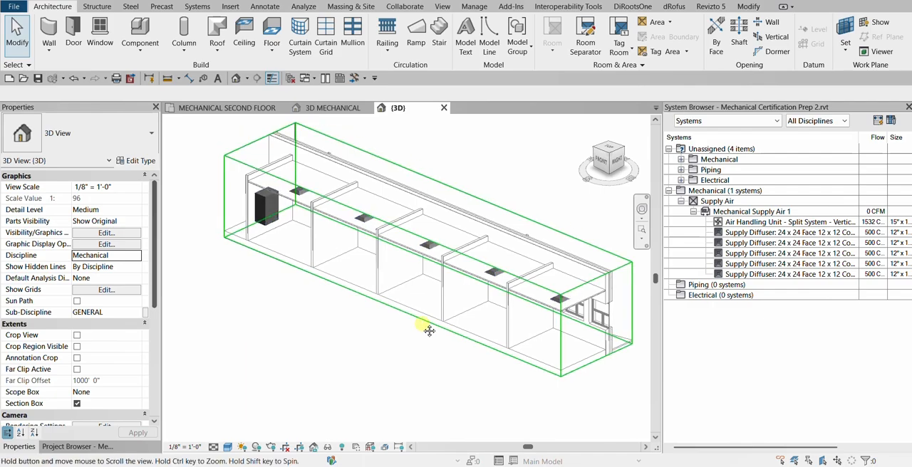
Start Generate Layout from the supply diffuser in the second office and inspect the first proposed duct route
scroll(334, 160, "up", 2)
scroll(334, 160, "down", 3)
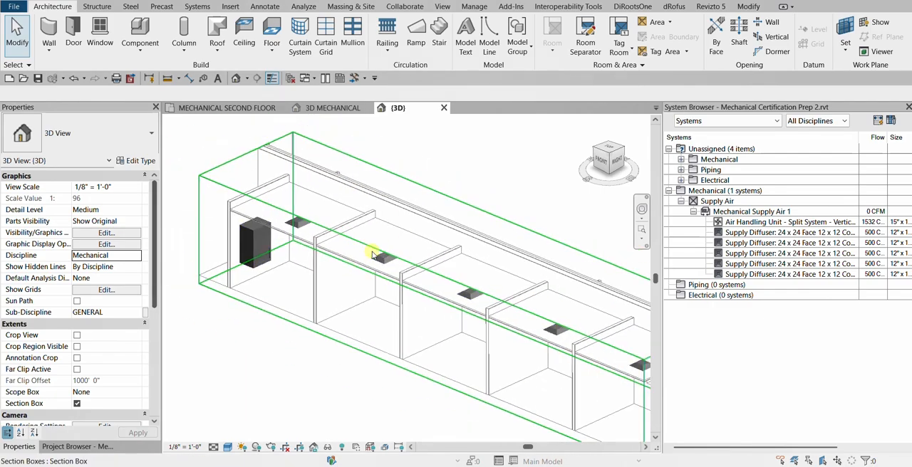
left_click(382, 261)
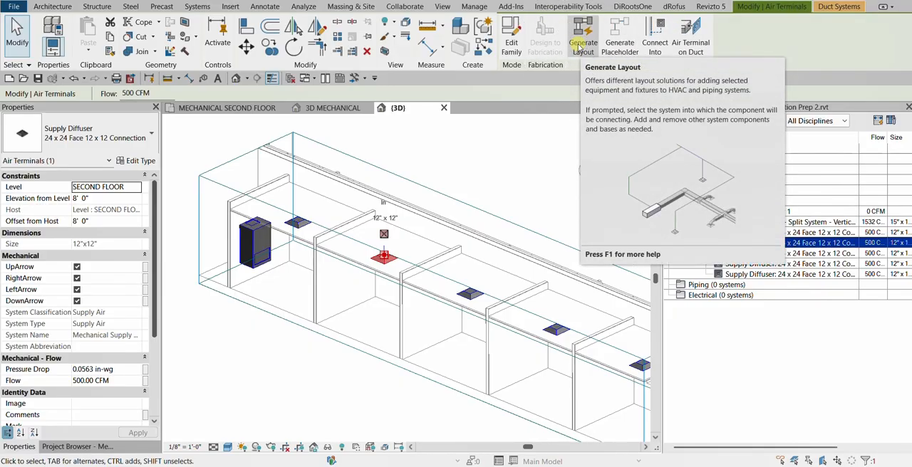
left_click(581, 44)
scroll(431, 209, "down", 2)
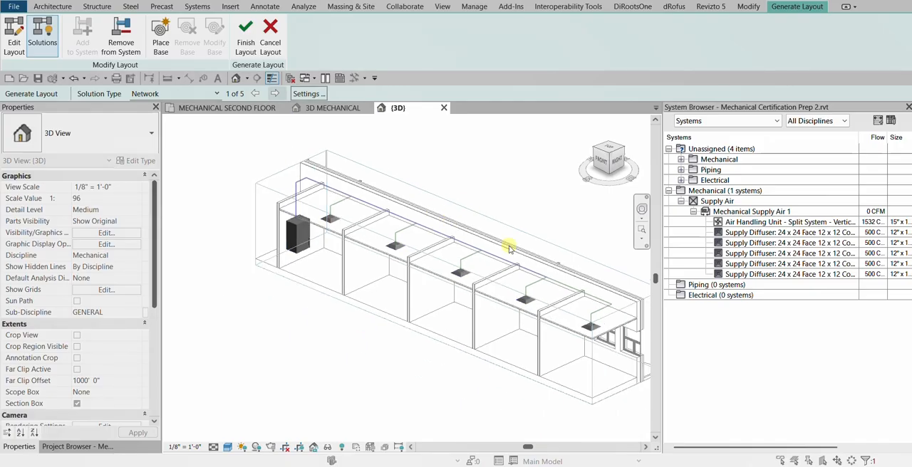
middle_click_drag(431, 209, 583, 314, "shift")
scroll(584, 314, "up", 3)
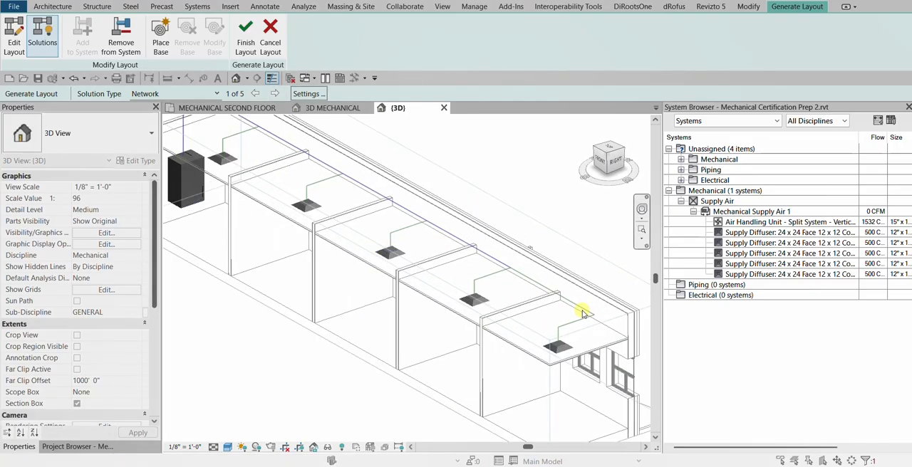
scroll(482, 268, "down", 1)
middle_click_drag(422, 231, 430, 252)
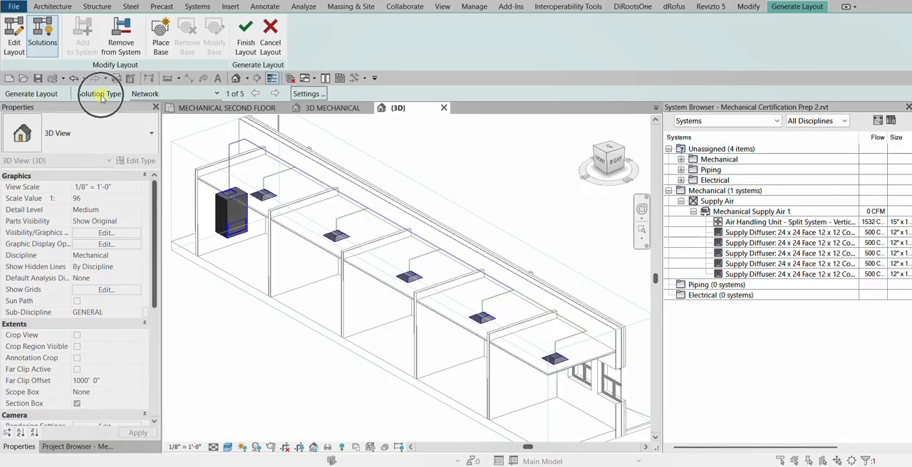
Check the available solution types and cycle through the Network layout solutions for the duct system
left_click(181, 94)
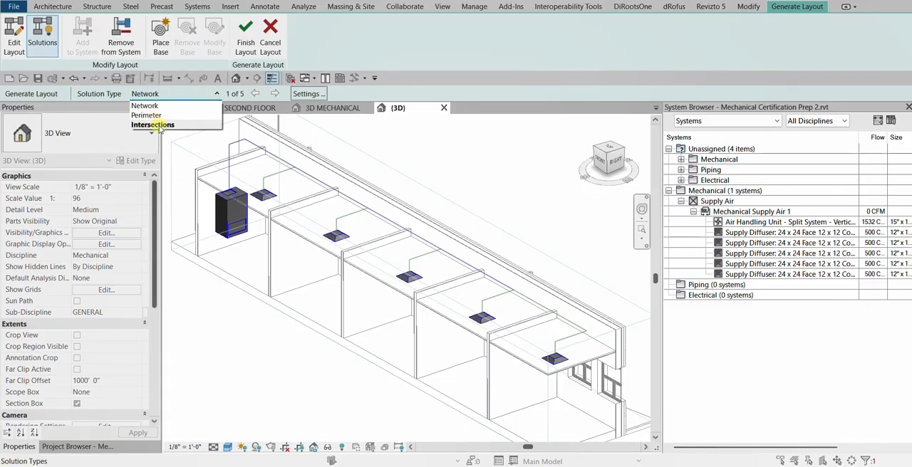
left_click(119, 94)
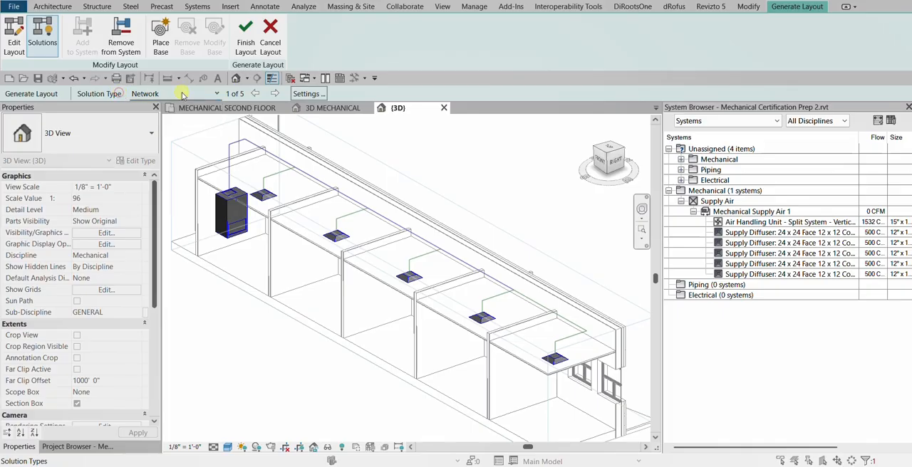
left_click(275, 94)
left_click(275, 94)
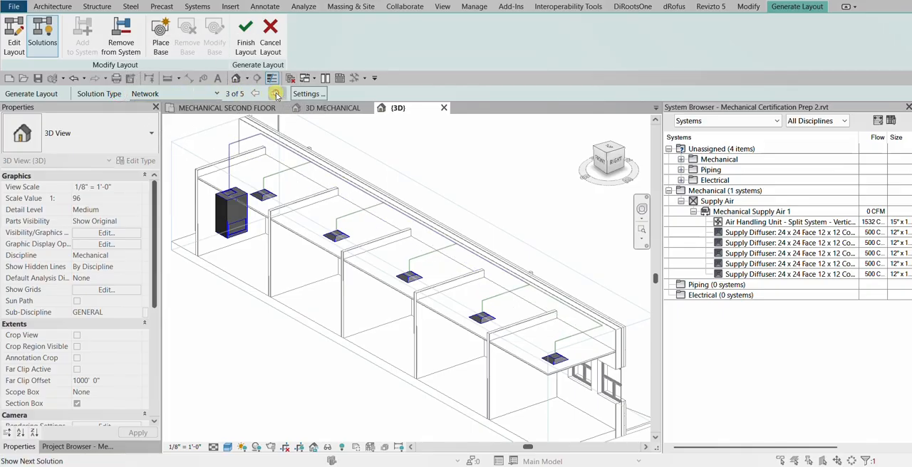
left_click(275, 94)
left_click(275, 94)
left_click(274, 94)
left_click(275, 94)
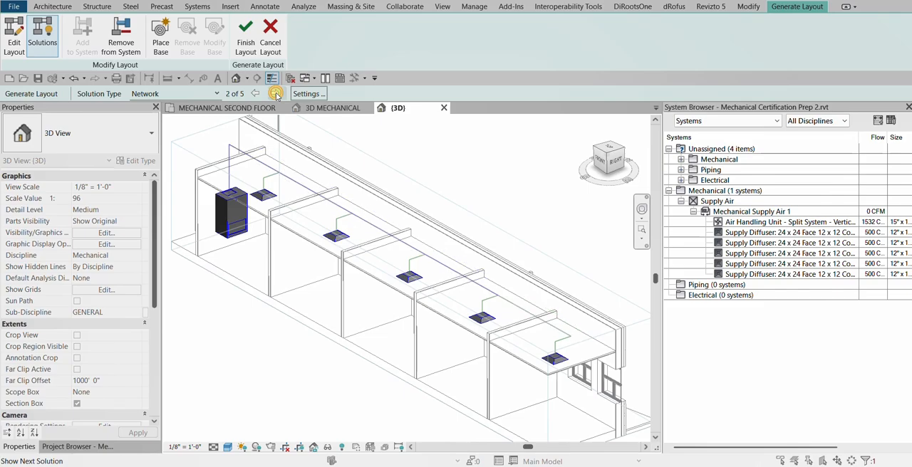
left_click(275, 94)
left_click(275, 94)
Switch the solution type to Perimeter and preview its duct layout solutions
left_click(171, 94)
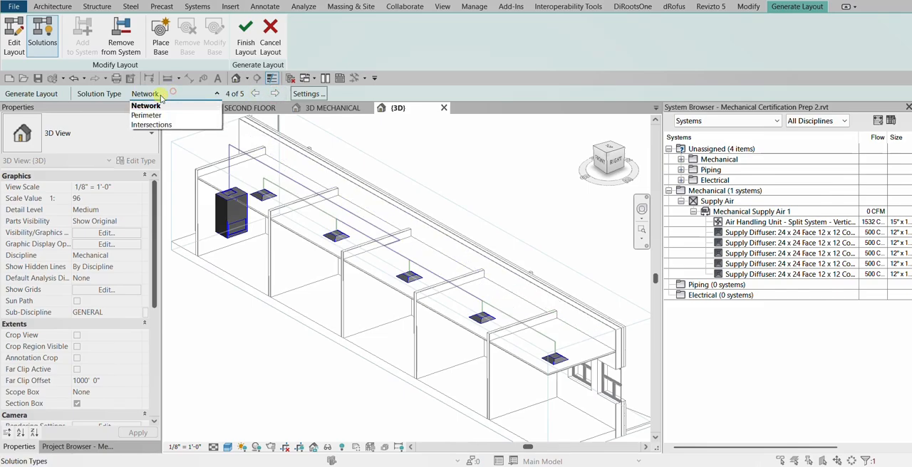
left_click(151, 113)
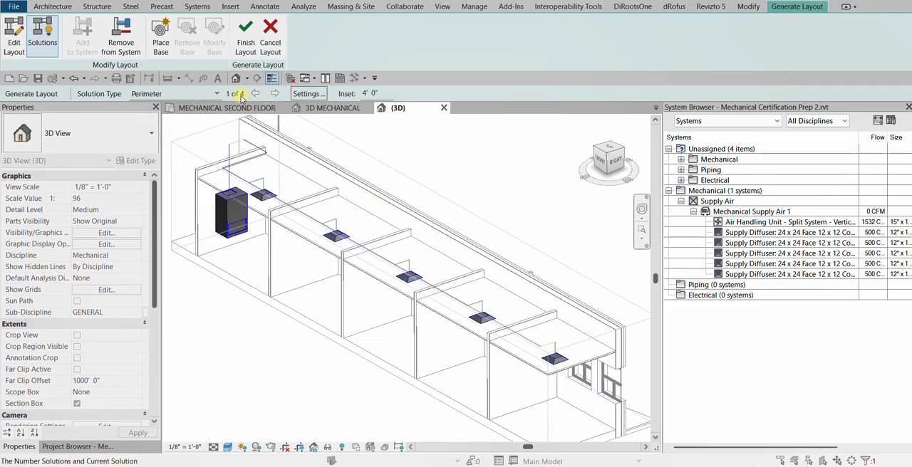
left_click(275, 95)
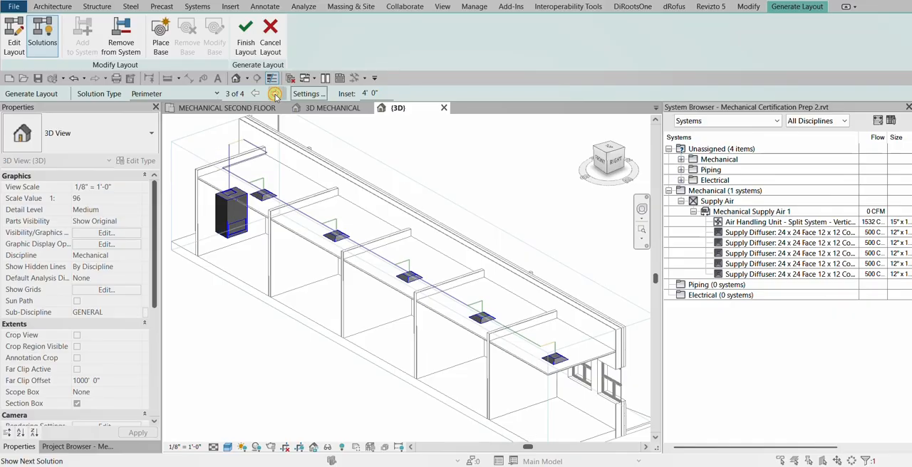
left_click(275, 95)
Switch the solution type to Intersections and preview its duct layout solutions
left_click(178, 94)
left_click(157, 123)
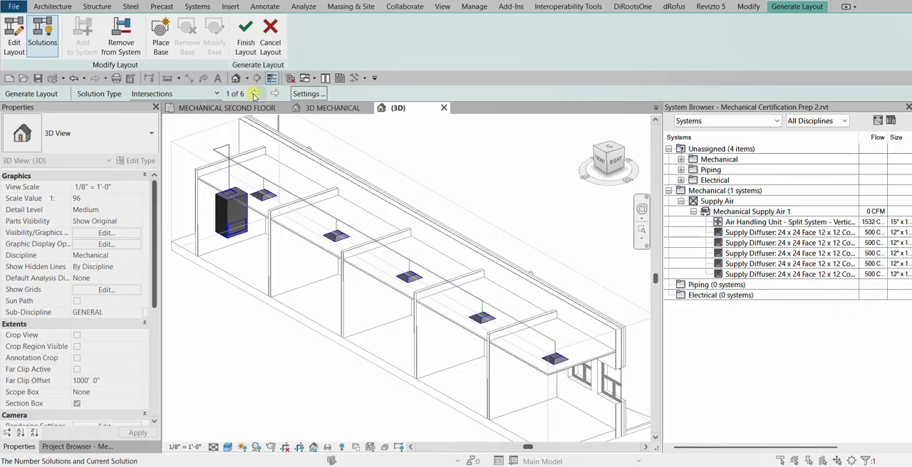
left_click(275, 95)
left_click(275, 96)
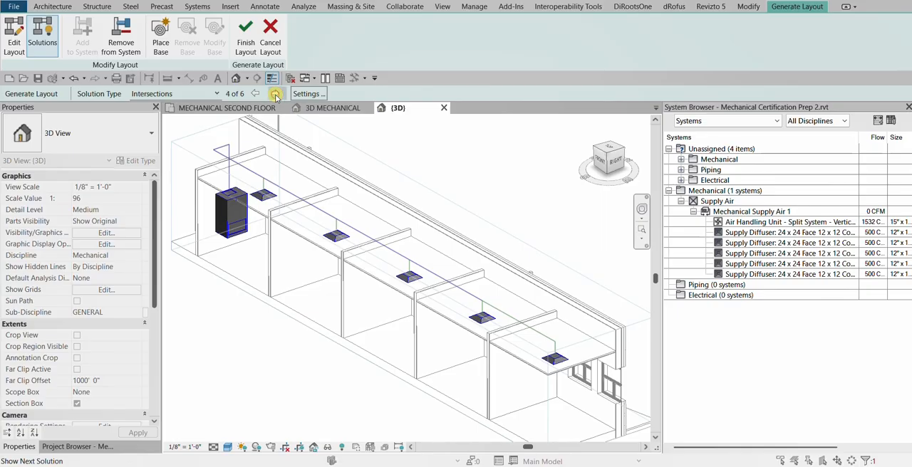
left_click(275, 96)
left_click(275, 95)
left_click(275, 95)
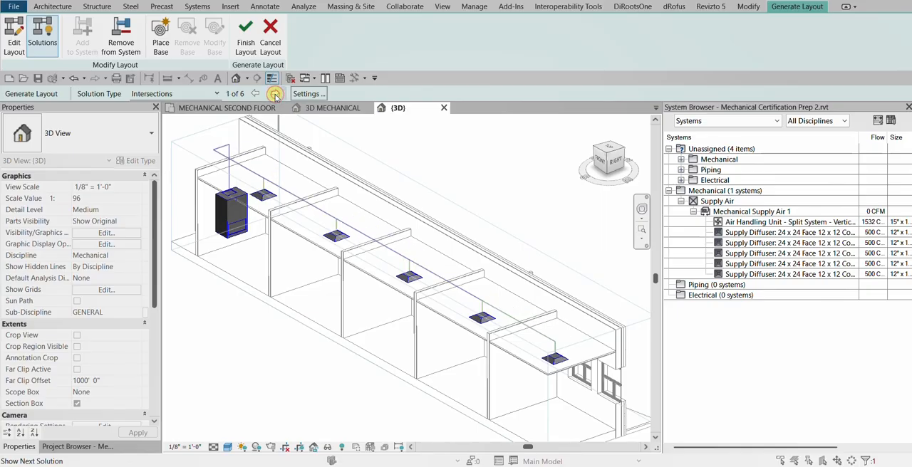
Choose Network layout solution 2 of 5 and finish the layout to generate the supply ductwork
left_click(204, 92)
left_click(156, 104)
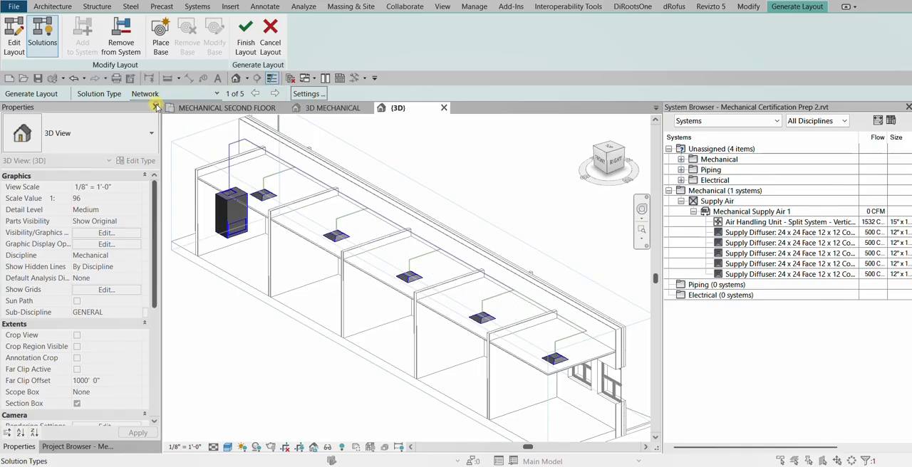
left_click(277, 95)
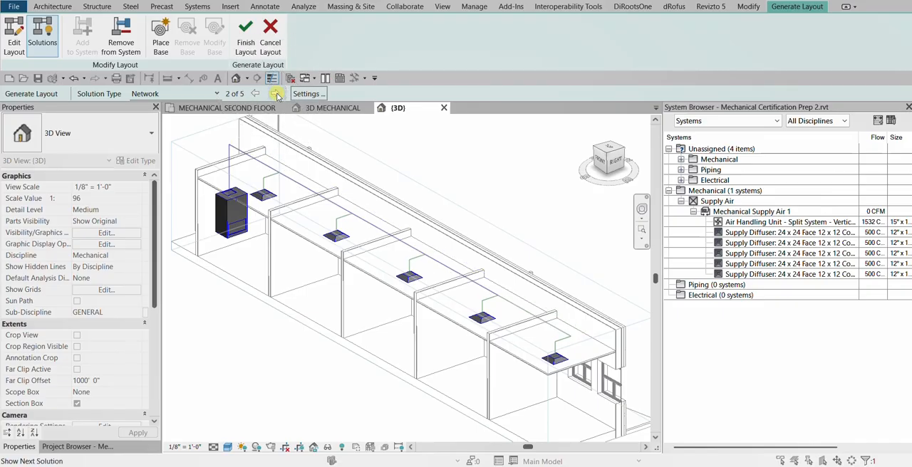
middle_click_drag(413, 309, 372, 206, "shift")
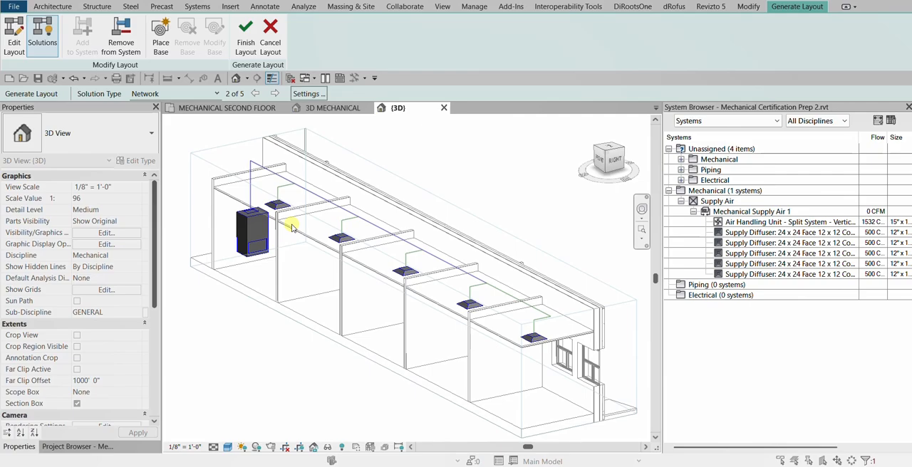
left_click(247, 36)
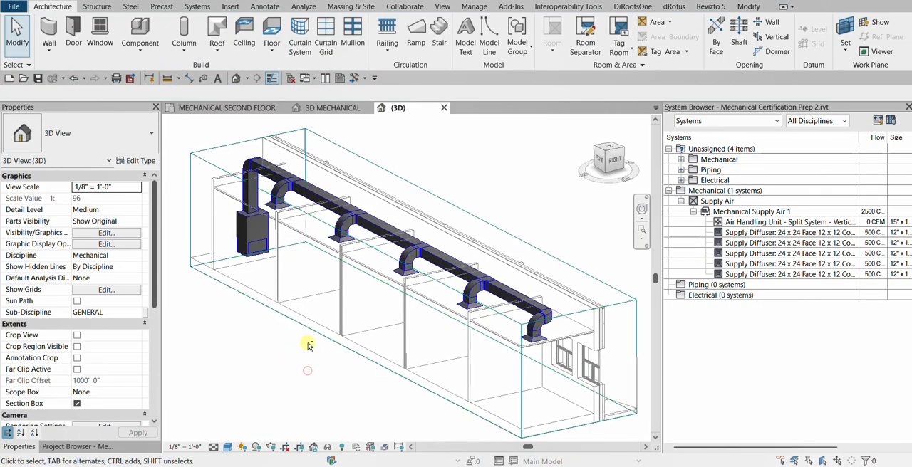
Set the 3D view's discipline to Coordination
middle_click_drag(309, 346, 332, 321, "shift")
left_click(92, 257)
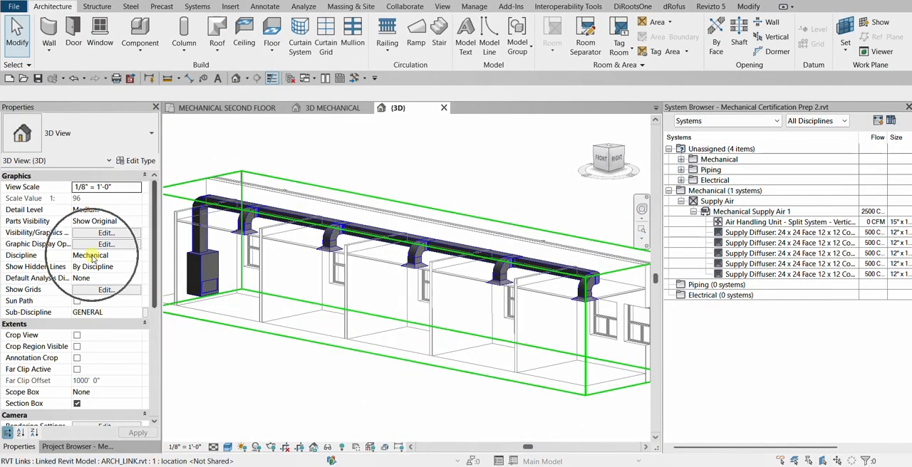
left_click(137, 255)
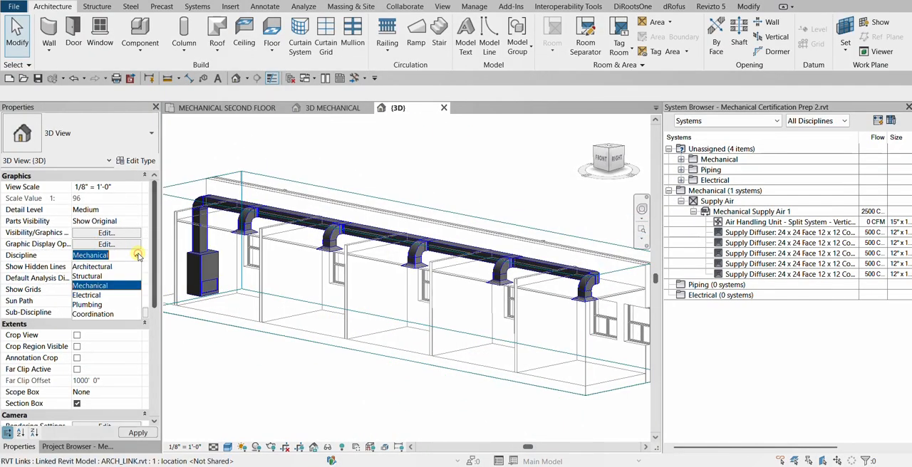
left_click(106, 316)
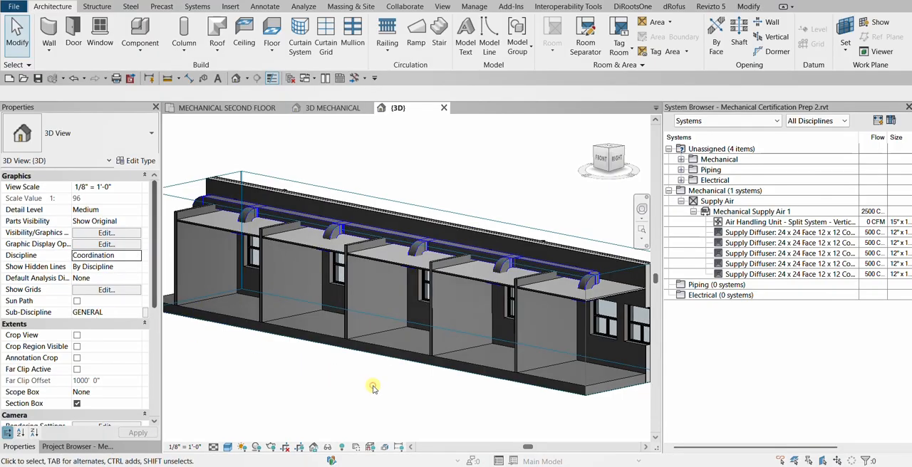
Raise the top of the 3D view's section box above the second floor ductwork to include the roof
middle_click_drag(373, 387, 299, 398, "shift")
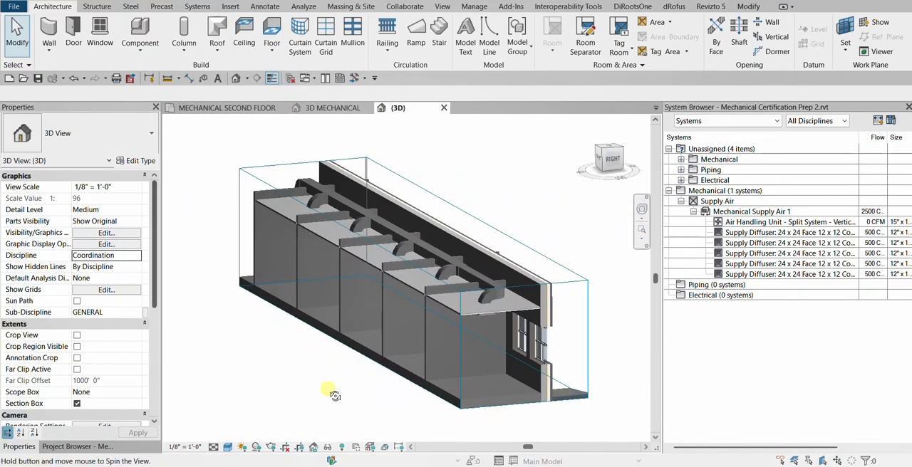
left_click(546, 258)
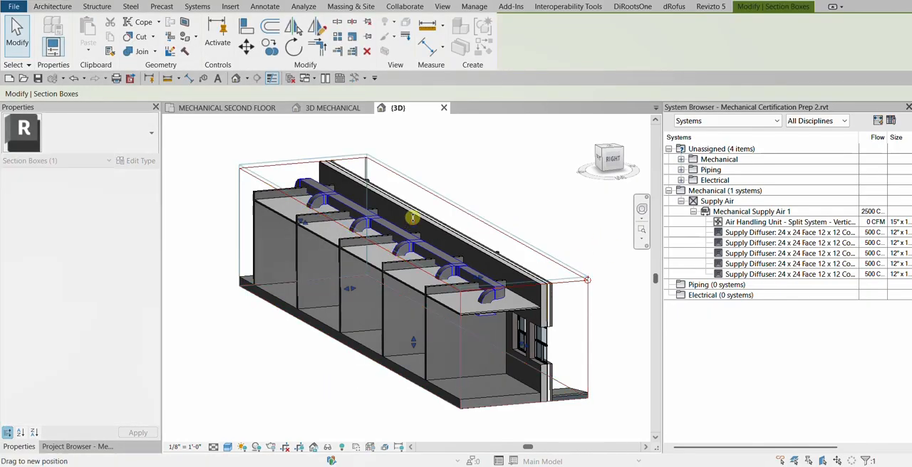
left_click_drag(412, 218, 414, 201)
middle_click_drag(545, 203, 183, 178, "shift")
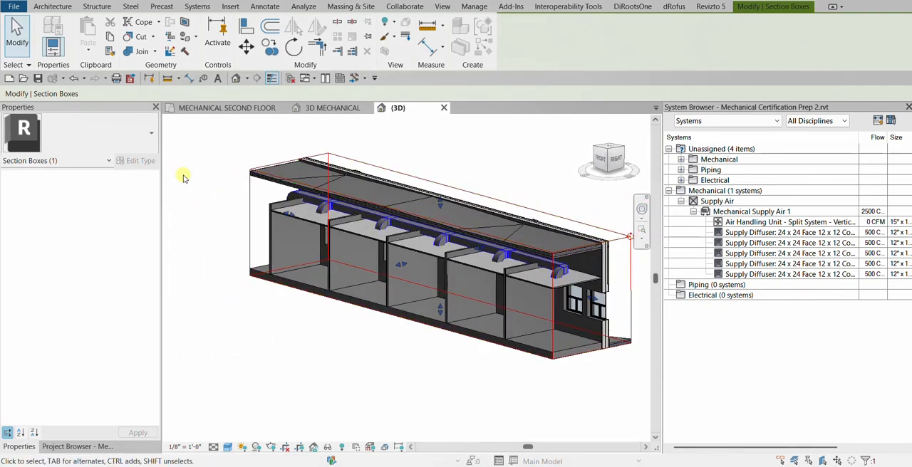
left_click(233, 310)
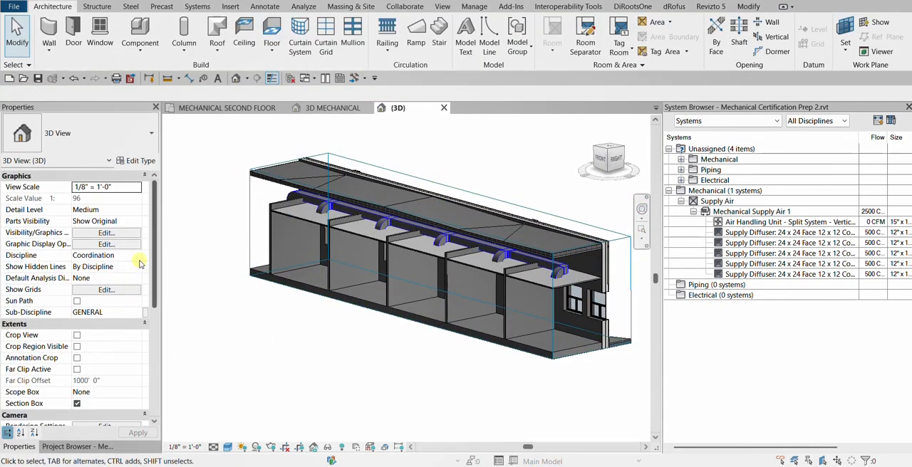
Set the 3D view's discipline to Mechanical to display the complete ductwork and air handling unit through the building
left_click(135, 256)
left_click(136, 255)
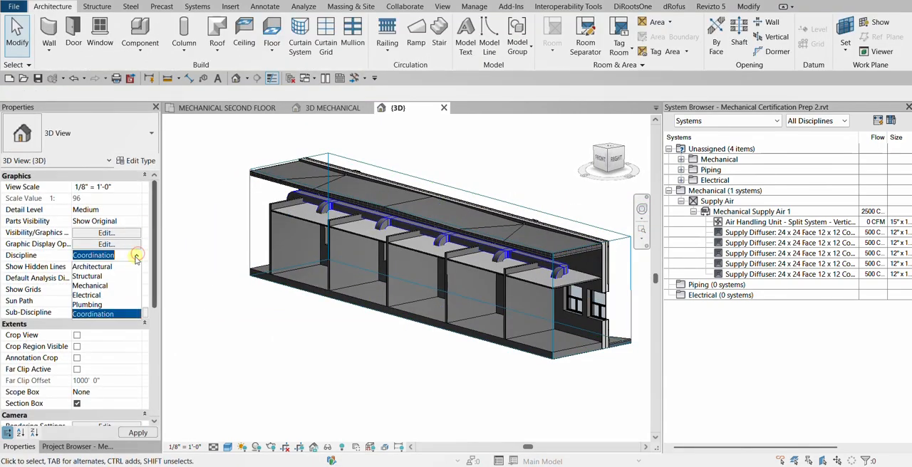
left_click(102, 288)
middle_click_drag(308, 329, 330, 335, "shift")
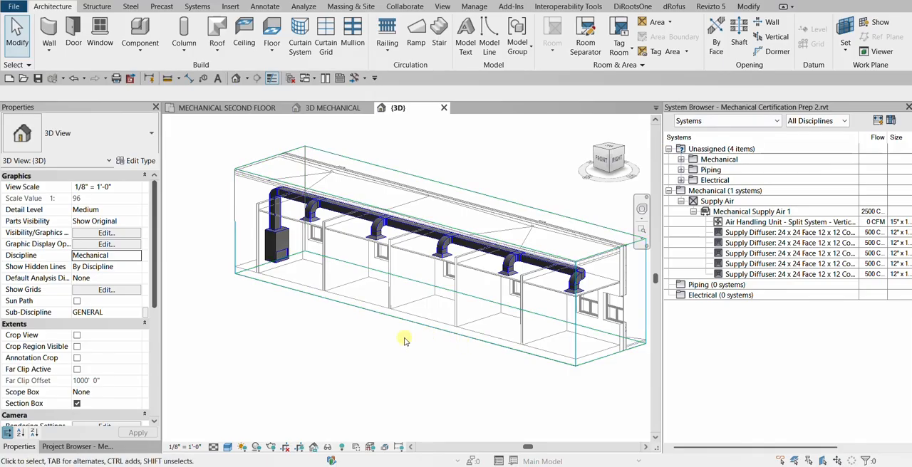
middle_click_drag(403, 290, 458, 335, "shift")
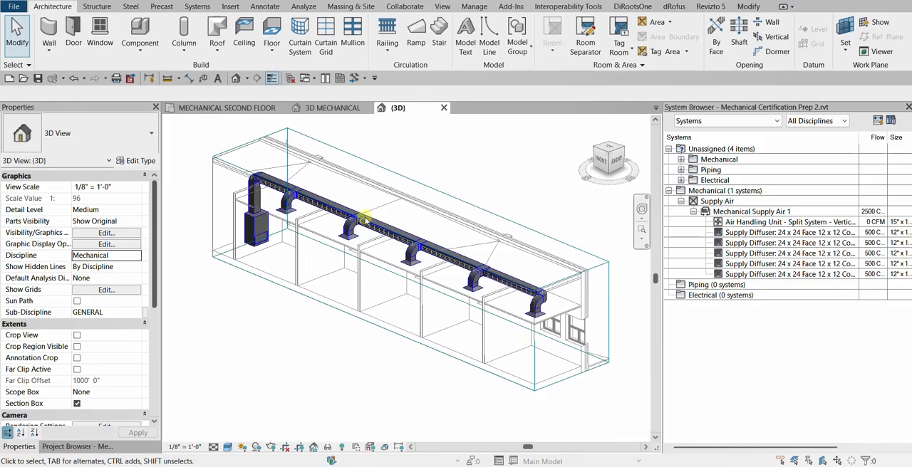
Switch to the web browser, examine the exercise file links on the Learning With Rich Training Files page, and return to Revit
left_click_drag(399, 463, 342, 104)
left_click(600, 109)
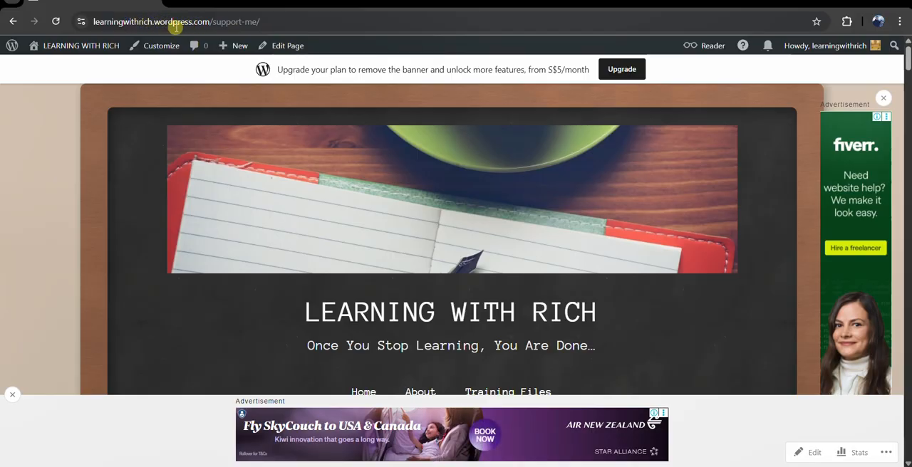
scroll(477, 322, "down", 4)
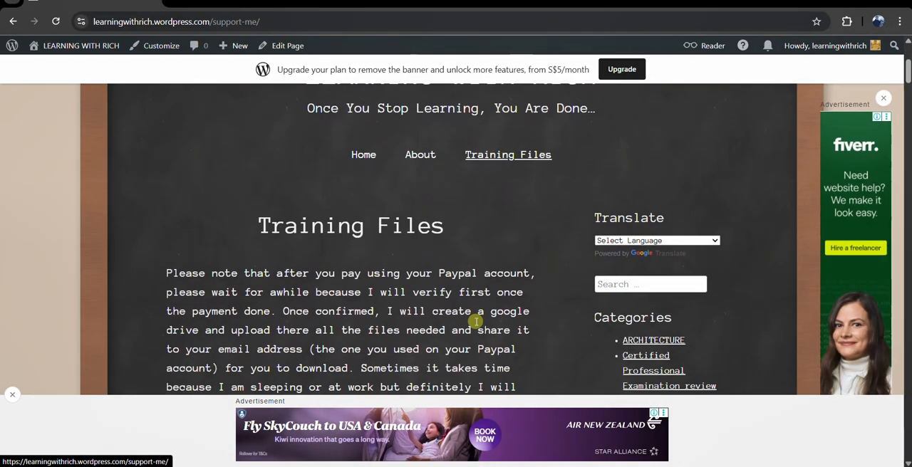
scroll(470, 311, "down", 1)
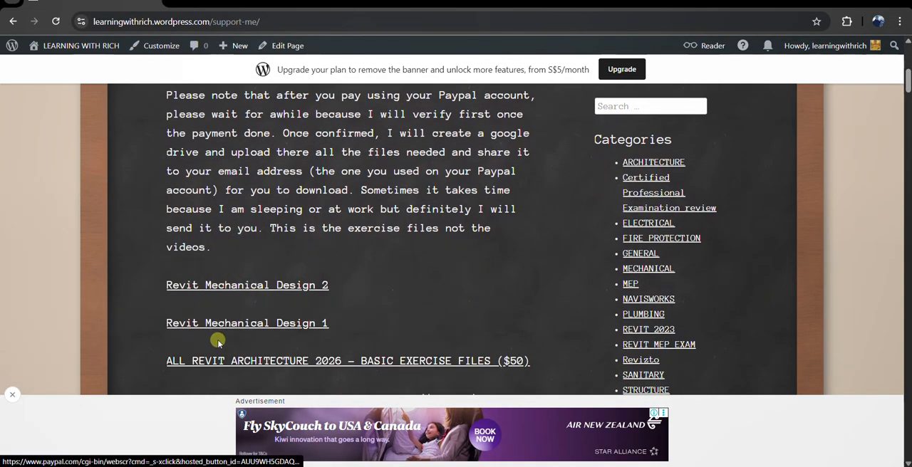
left_click(223, 285)
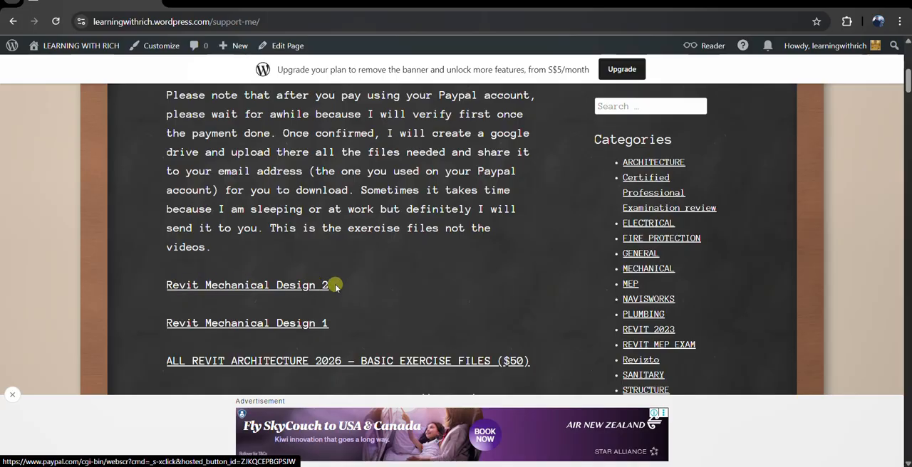
left_click(215, 323)
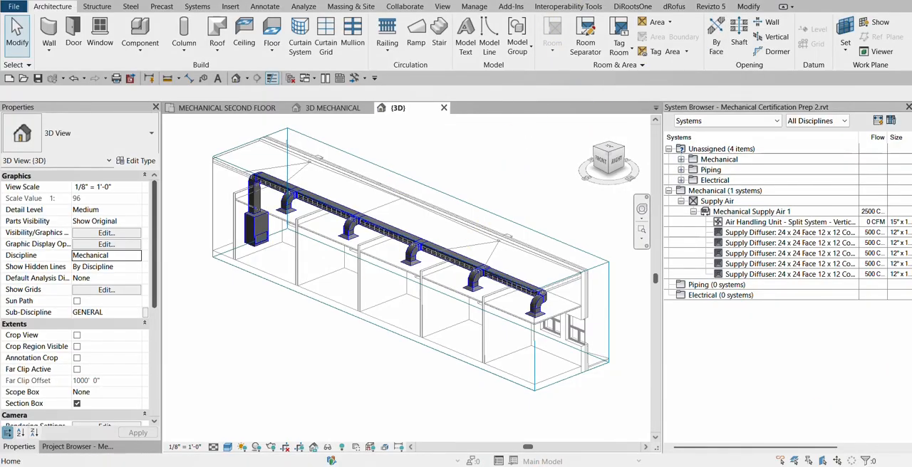
left_click(823, 421)
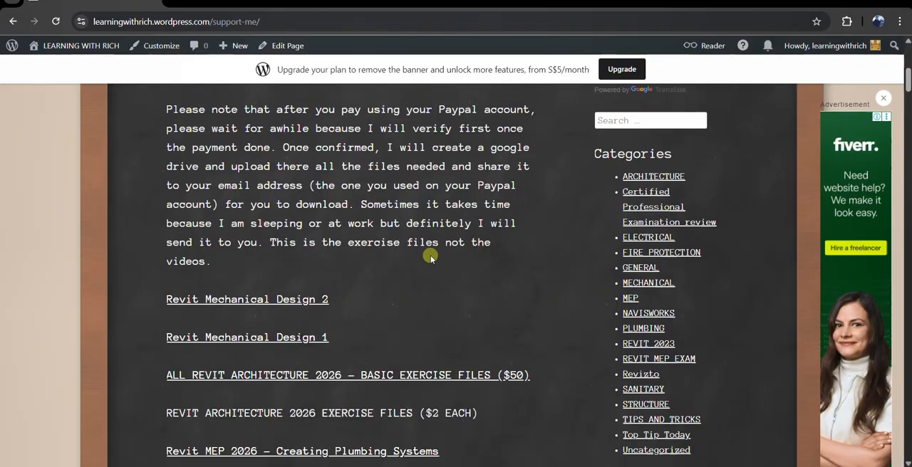
scroll(430, 259, "up", 1)
scroll(430, 260, "down", 1)
left_click(845, 2)
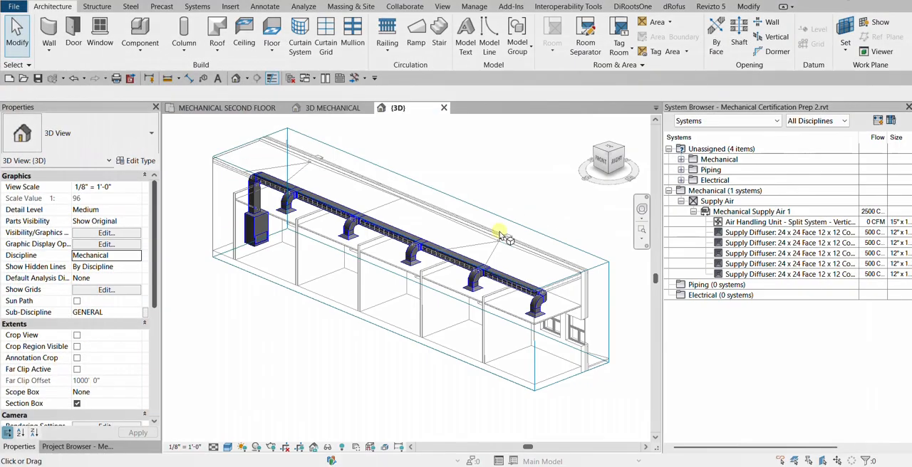